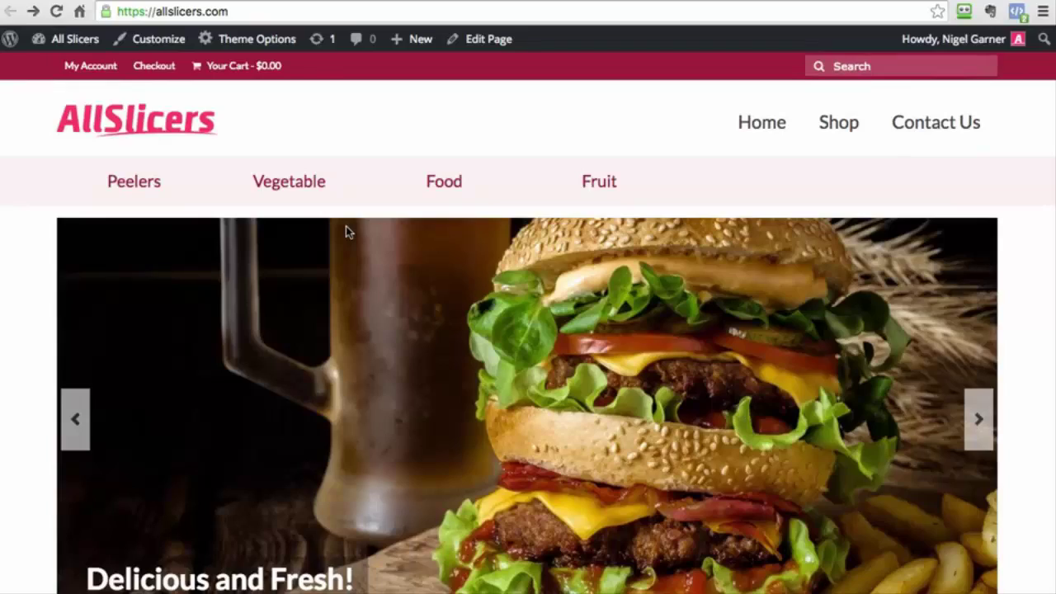
# Browse the most popular products on the AllSlicers home page and view the French Fry Potato Chip Cutter product page
pyautogui.scroll(-3, 460, 292)
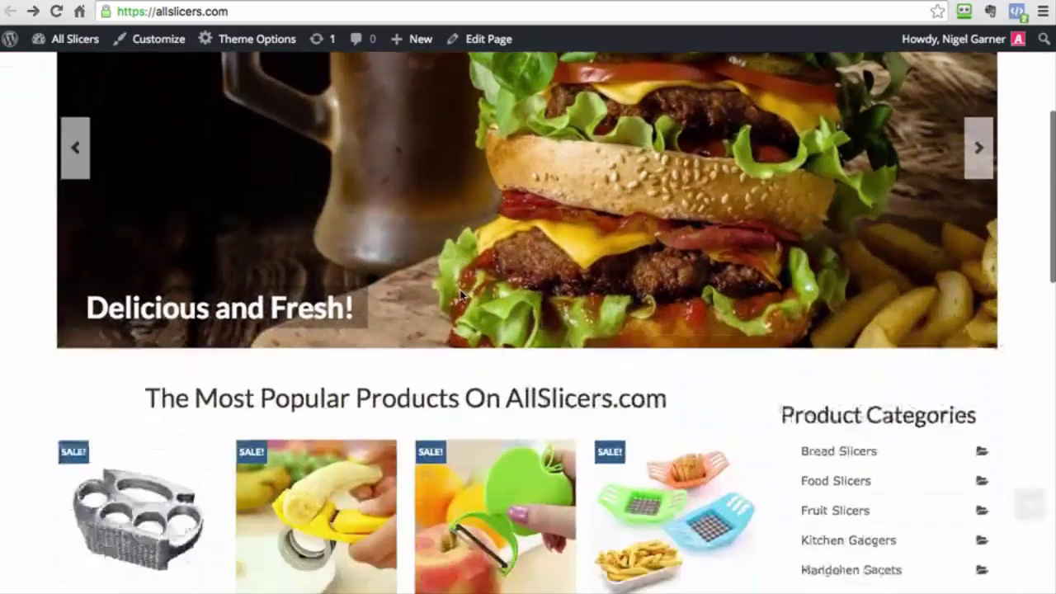
pyautogui.scroll(-1, 460, 292)
pyautogui.scroll(-1, 639, 300)
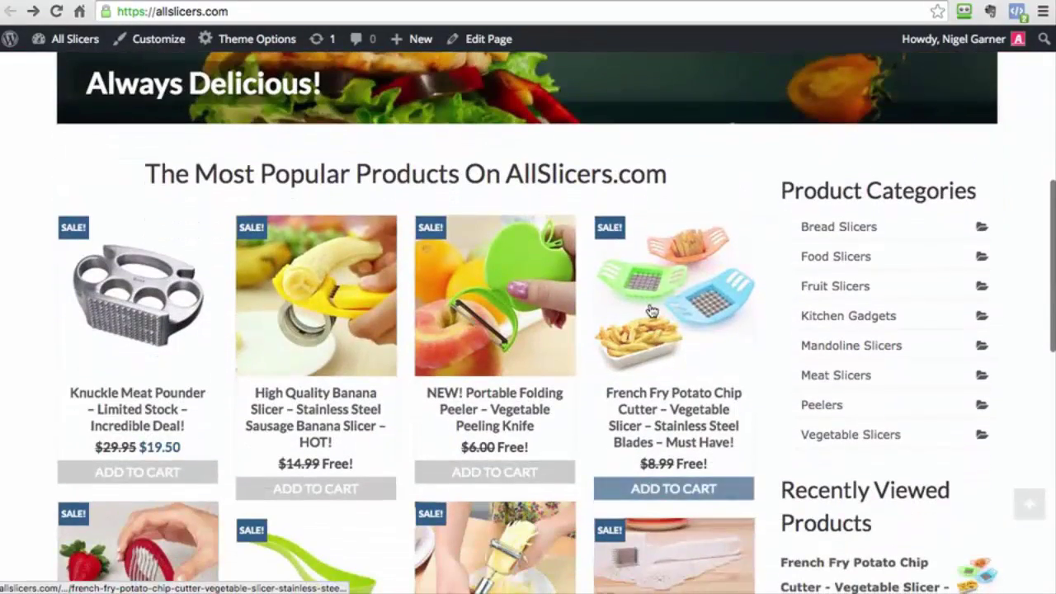
pyautogui.scroll(-1, 660, 318)
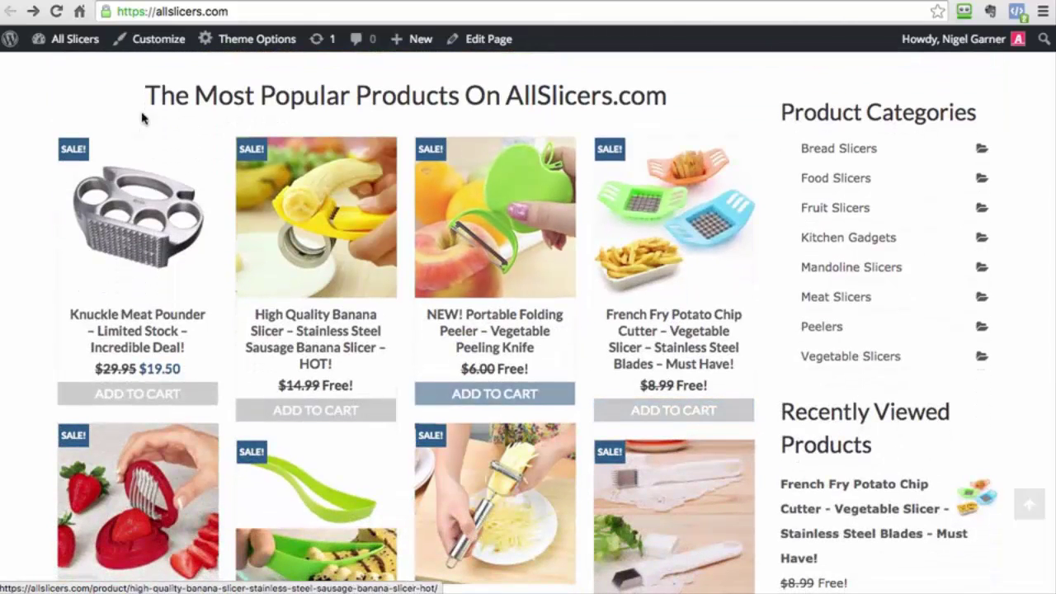
pyautogui.scroll(-2, 420, 294)
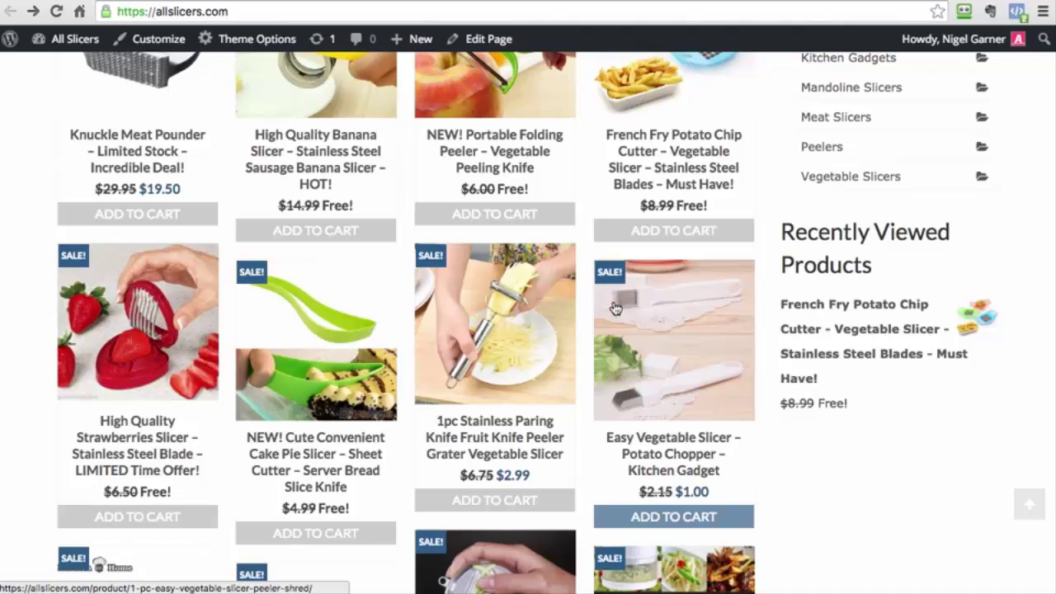
pyautogui.click(678, 155)
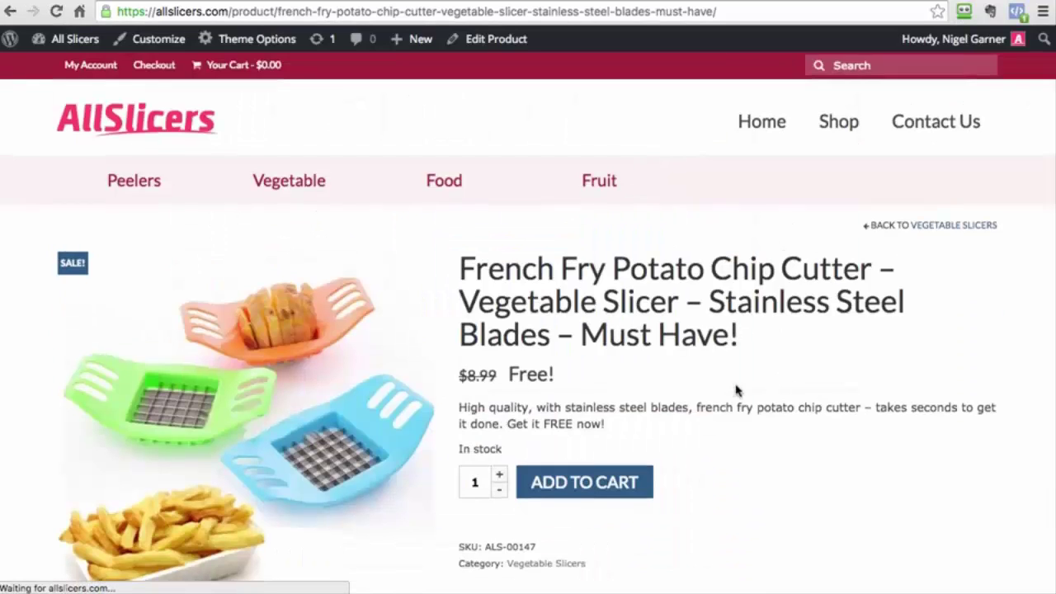
pyautogui.scroll(-3, 304, 270)
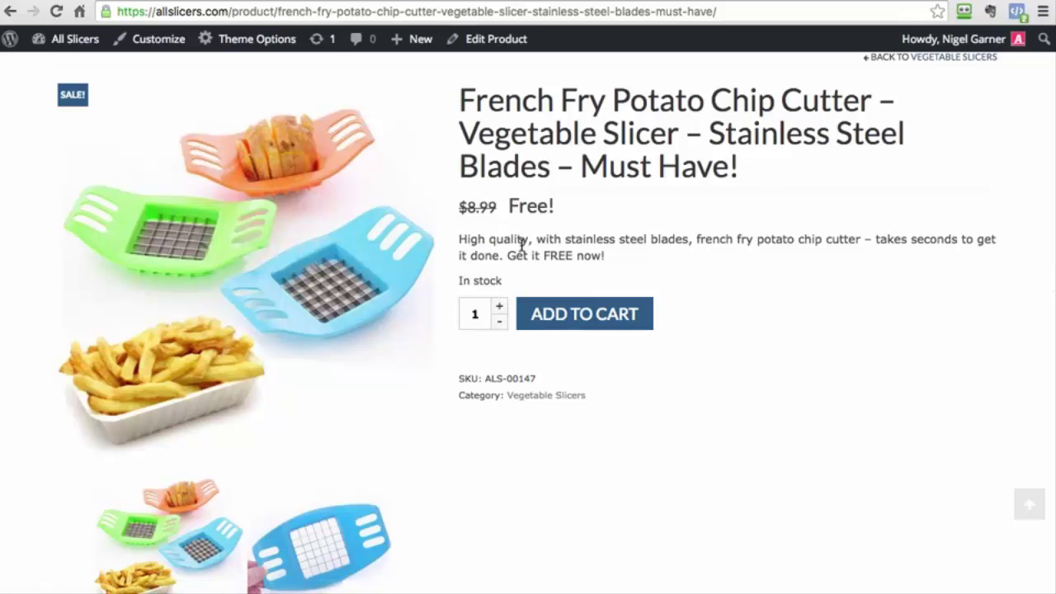
pyautogui.scroll(3, 521, 246)
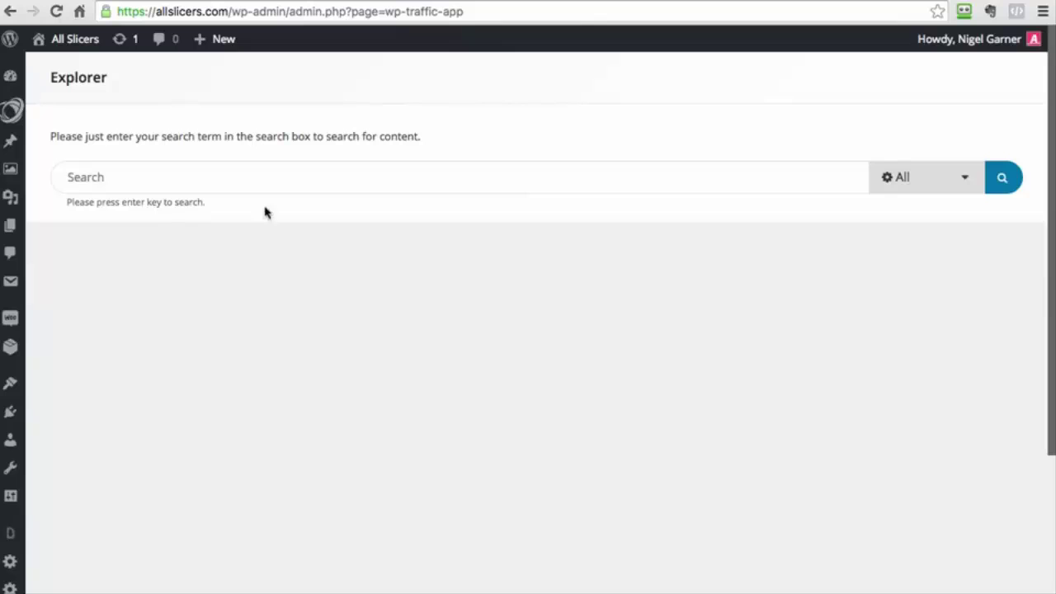
# Search the WP Traffic App Explorer for "French Fries" content across all social networks
pyautogui.scroll(-3, 265, 213)
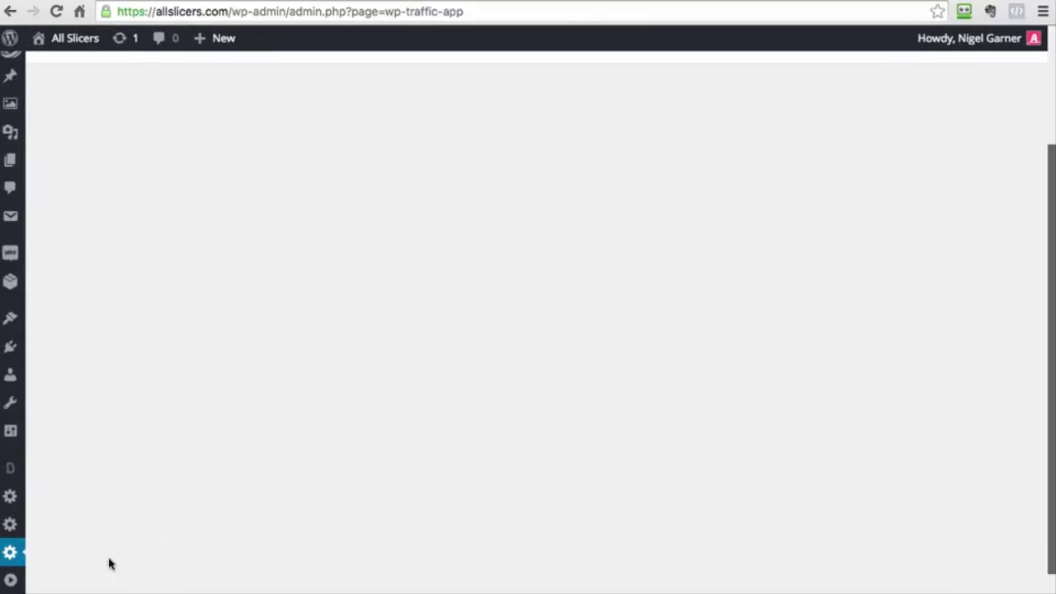
pyautogui.moveTo(9, 553)
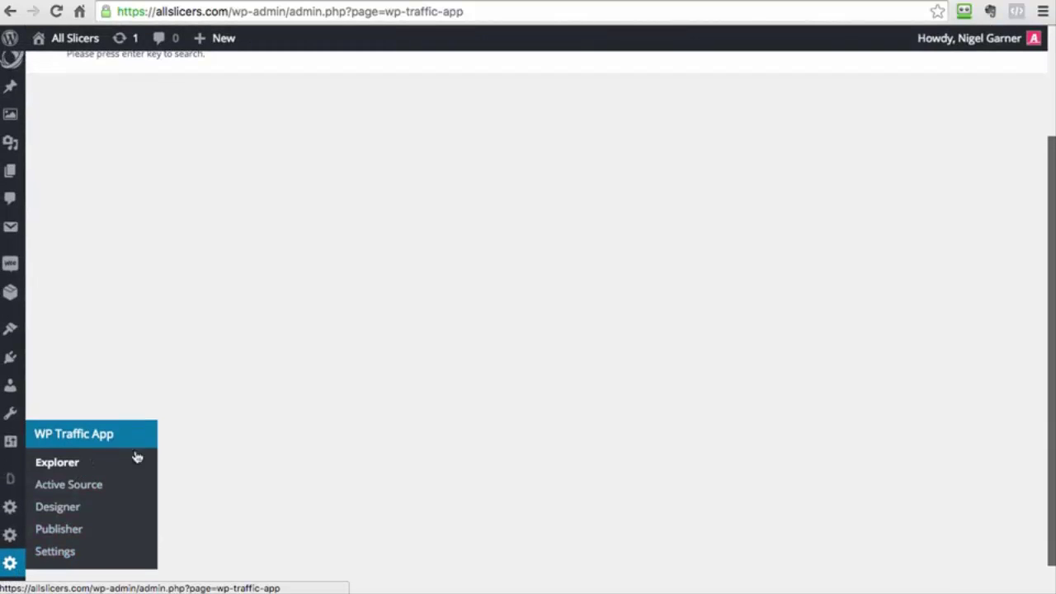
pyautogui.click(69, 177)
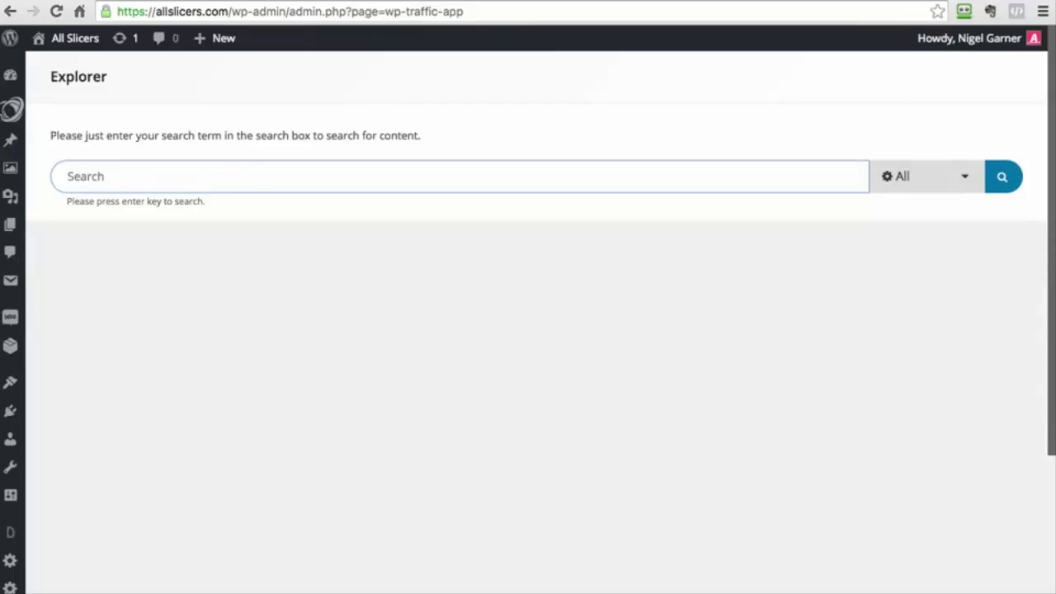
pyautogui.write('French Fry')
pyautogui.click(252, 330)
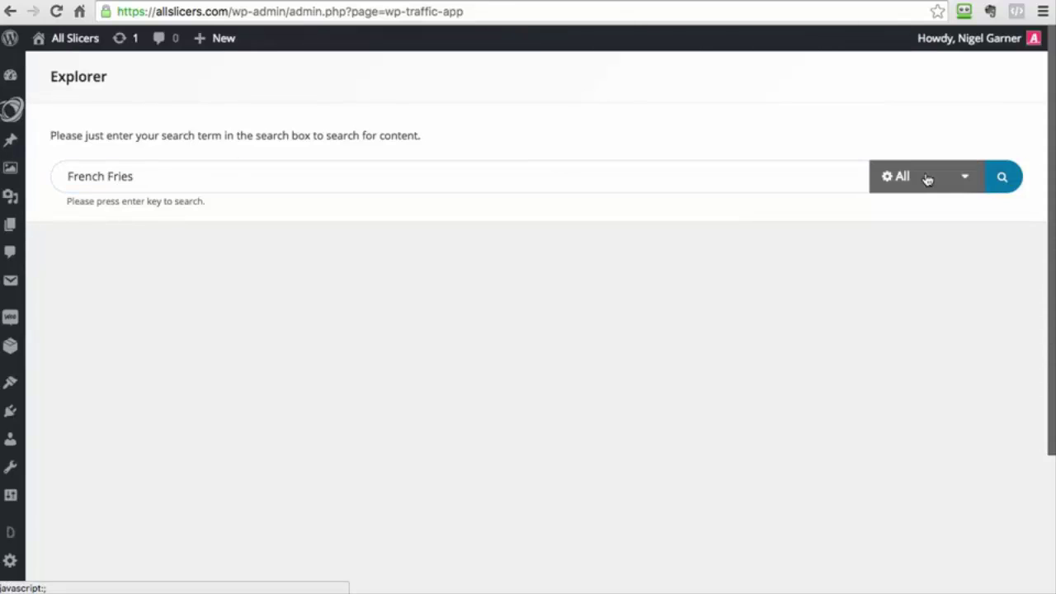
pyautogui.click(960, 178)
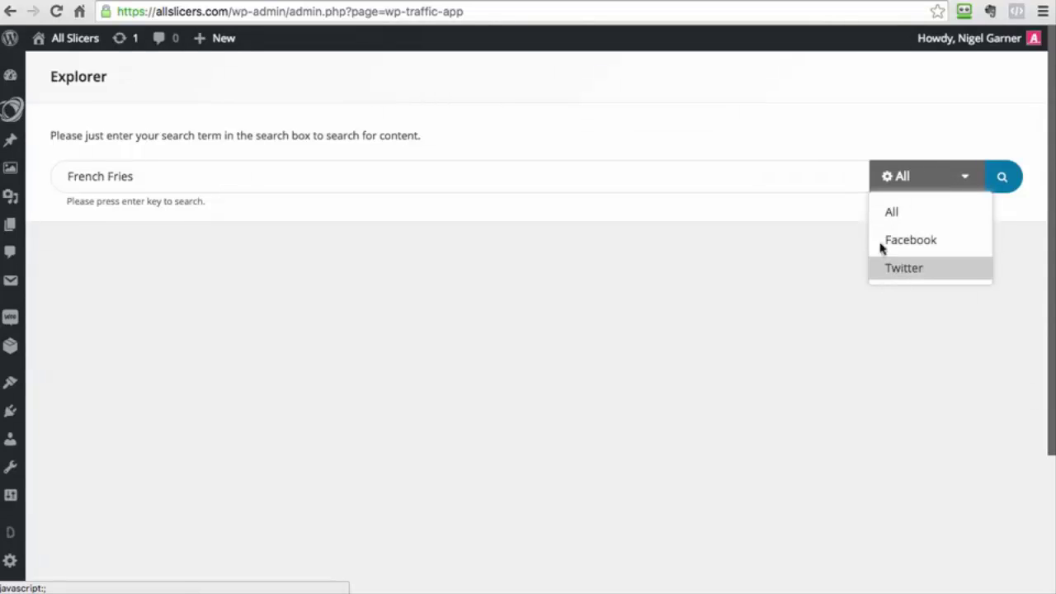
pyautogui.click(1005, 176)
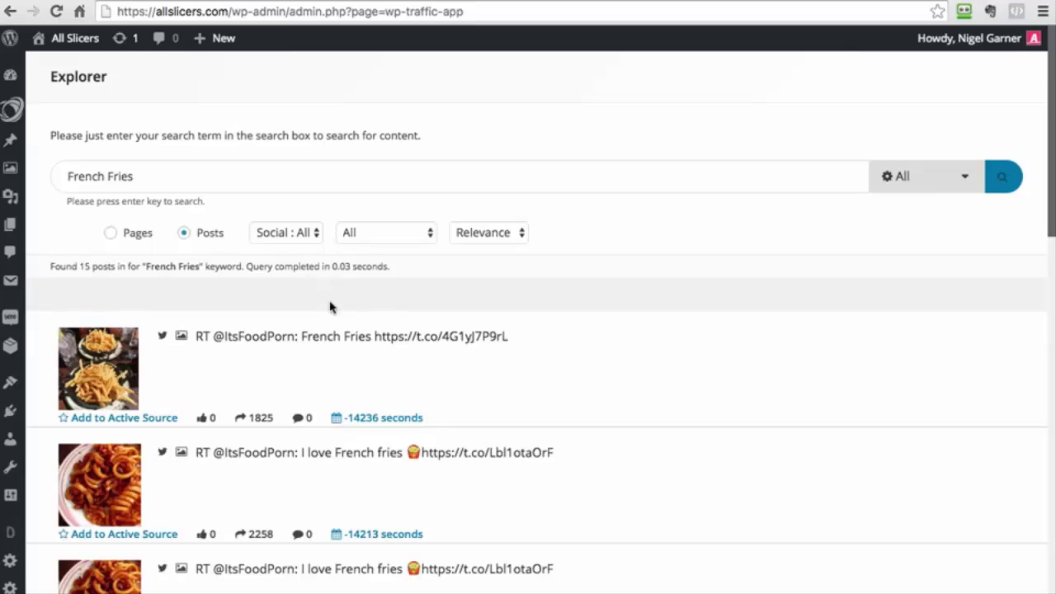
# Limit the French Fries post results to Images and sort them by most likes
pyautogui.scroll(-10, 330, 307)
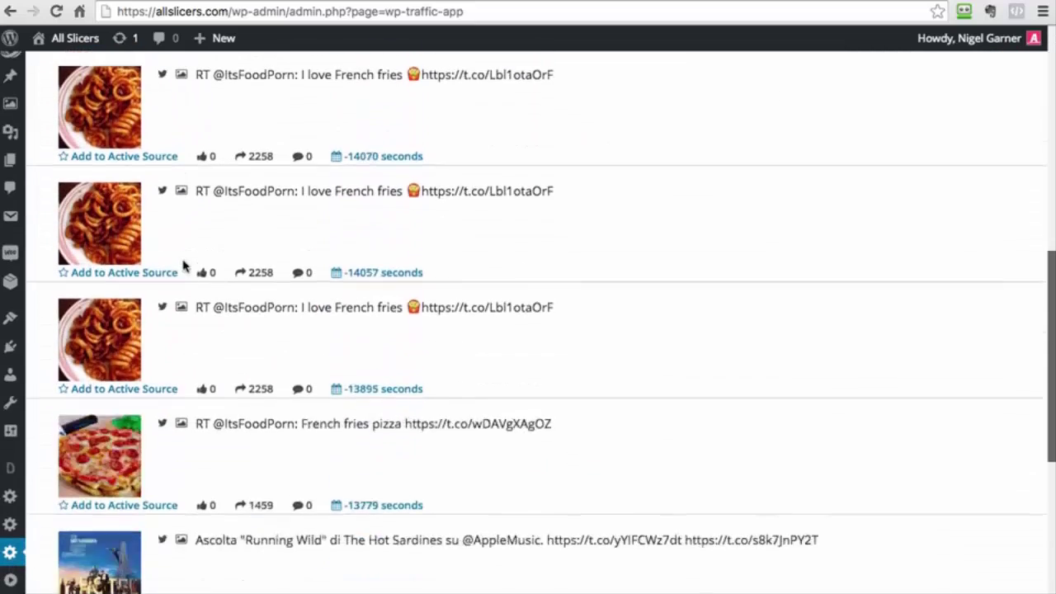
pyautogui.scroll(-6, 183, 265)
pyautogui.scroll(20, 184, 268)
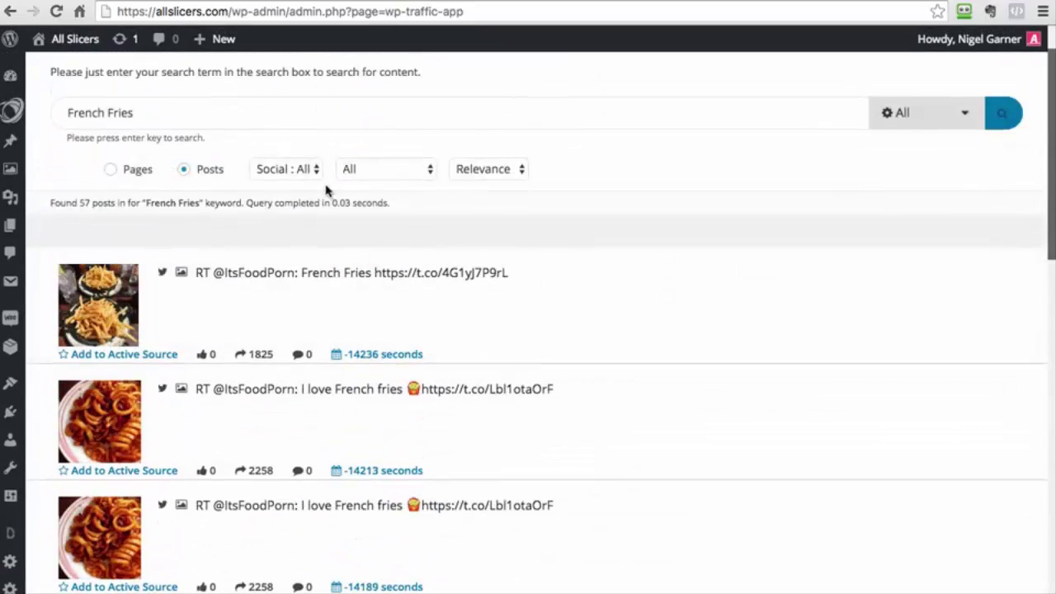
pyautogui.click(386, 170)
pyautogui.click(370, 219)
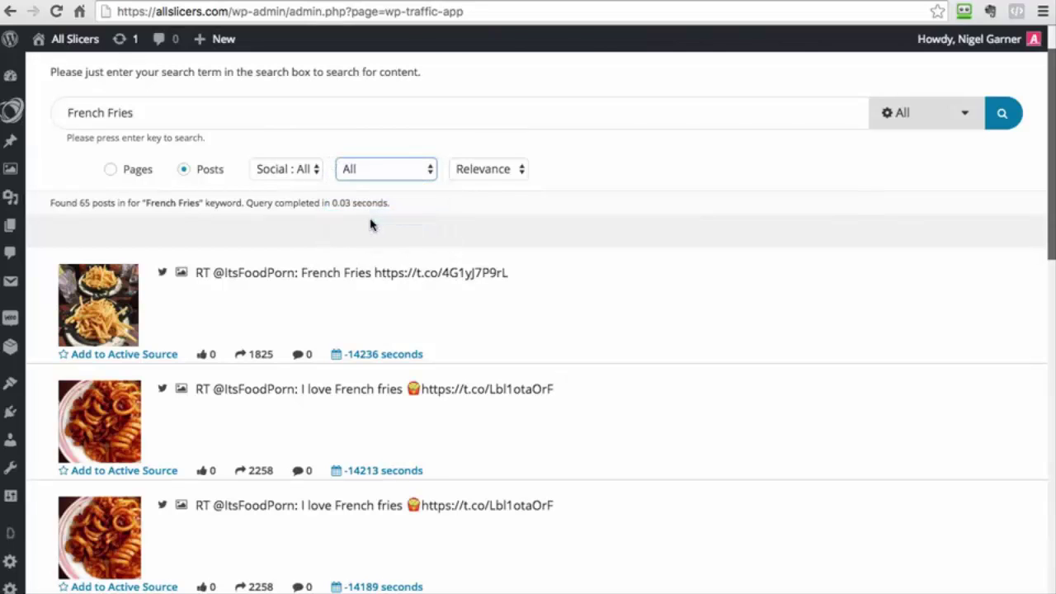
pyautogui.click(477, 169)
pyautogui.click(483, 198)
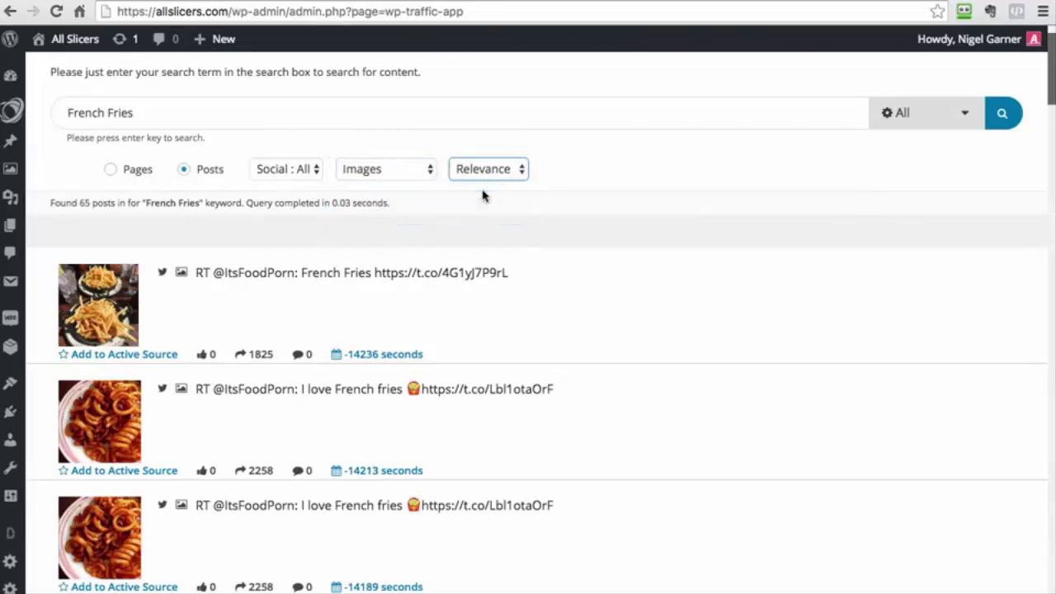
# Add the ItsFoodPorn "French Fries" post with two plates of fries and the POPSUGARFitness rutabaga fries post to Active Source
pyautogui.scroll(-20, 405, 348)
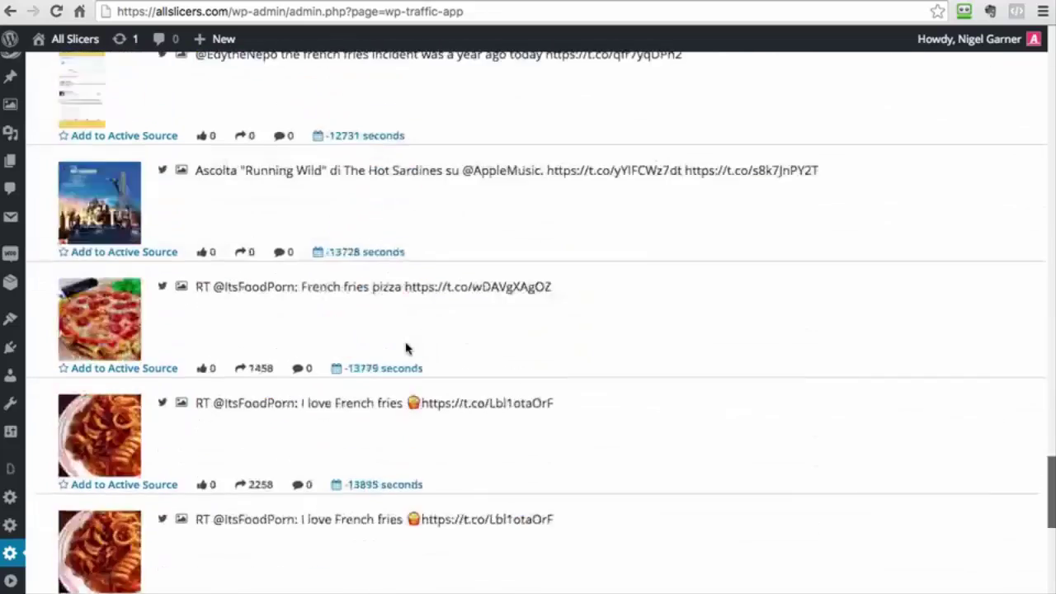
pyautogui.scroll(-10, 405, 347)
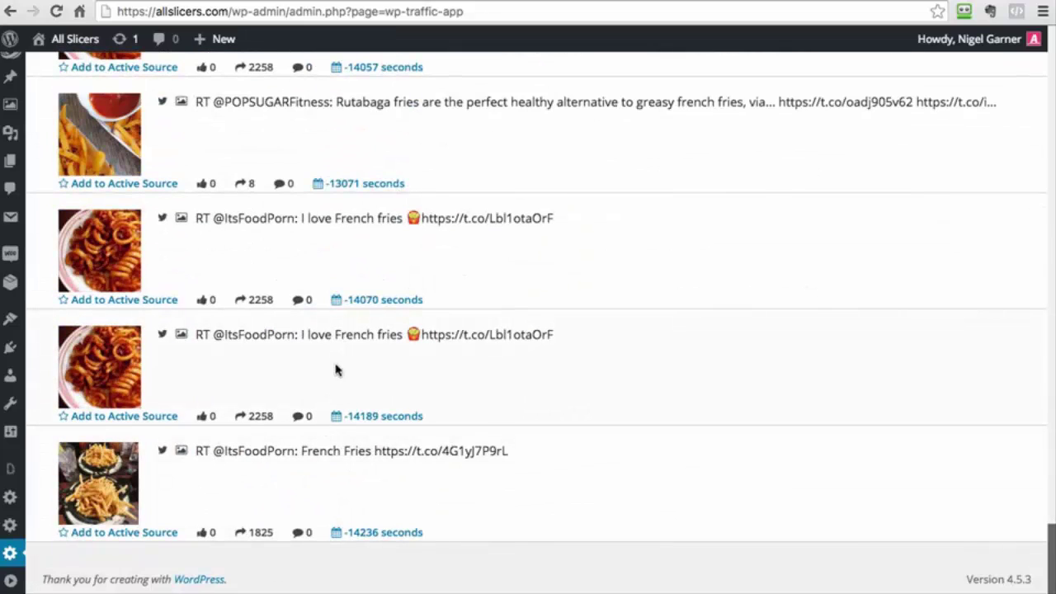
pyautogui.click(88, 536)
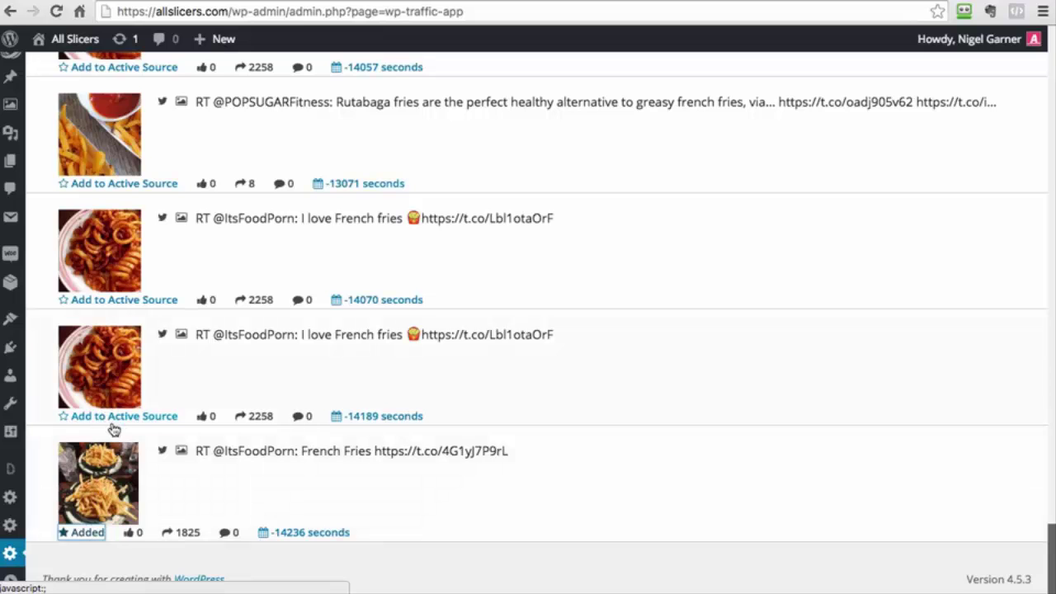
pyautogui.scroll(2, 107, 372)
pyautogui.click(140, 266)
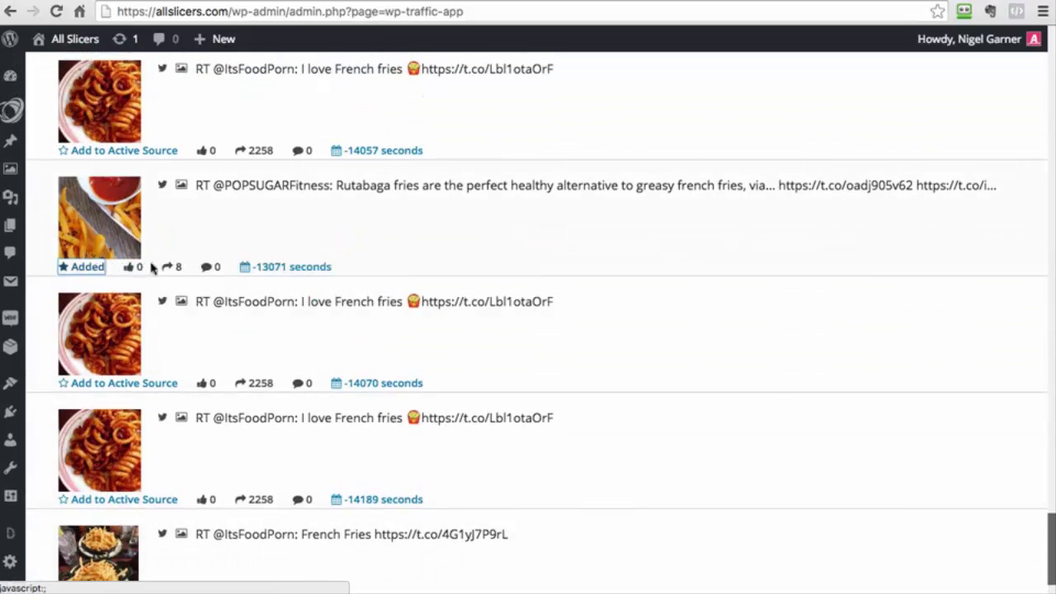
# Add the "key to my heart" fries-and-ketchup post and the "Gusto mo ba ng flavored French Fries?" post to Active Source
pyautogui.scroll(10, 153, 272)
pyautogui.scroll(6, 164, 295)
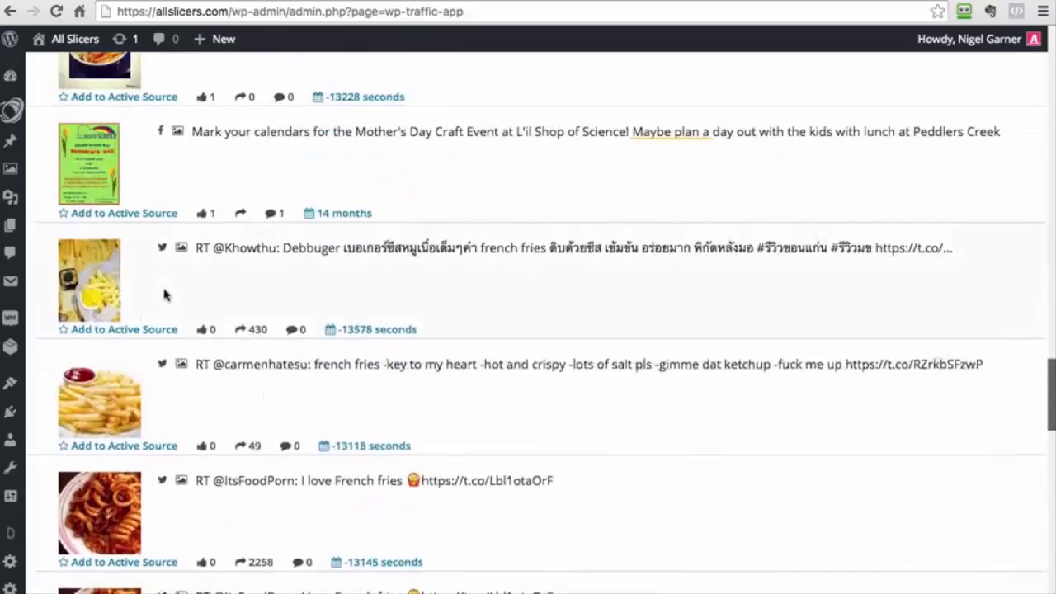
pyautogui.scroll(-2, 168, 317)
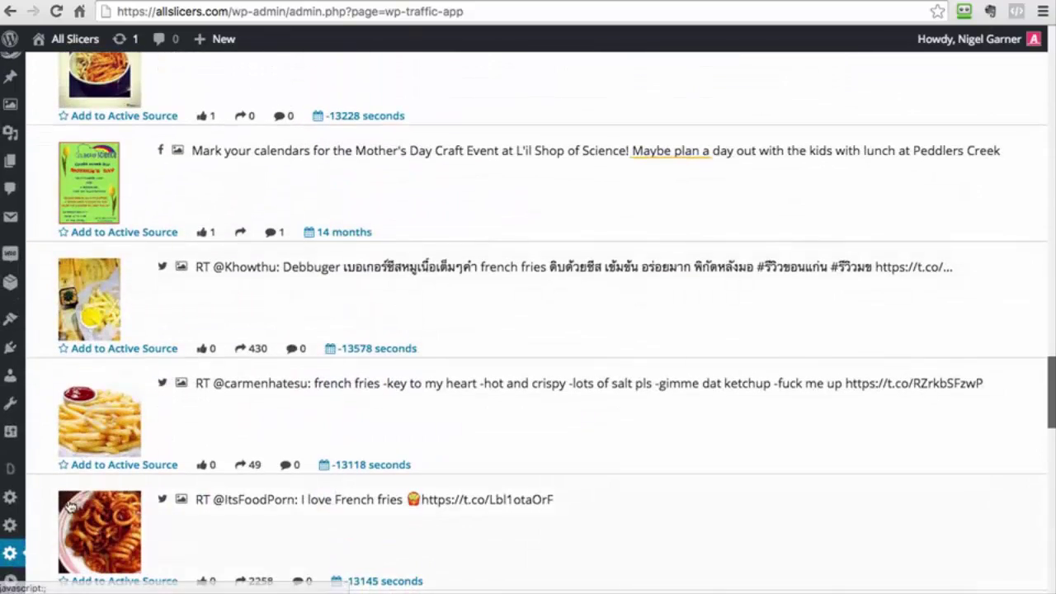
pyautogui.click(101, 465)
pyautogui.scroll(3, 207, 372)
pyautogui.scroll(9, 209, 360)
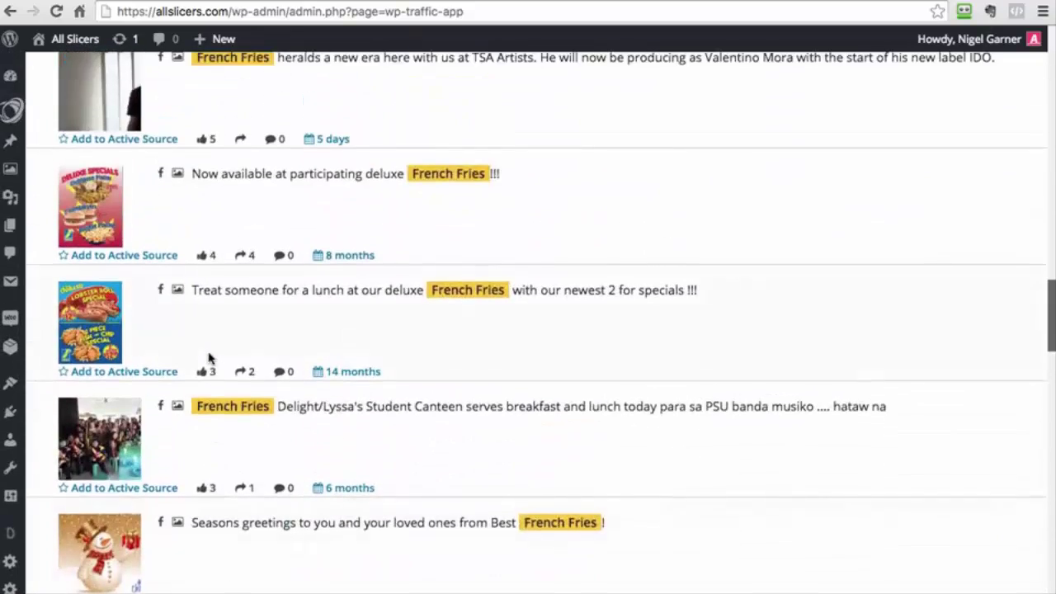
pyautogui.scroll(14, 224, 412)
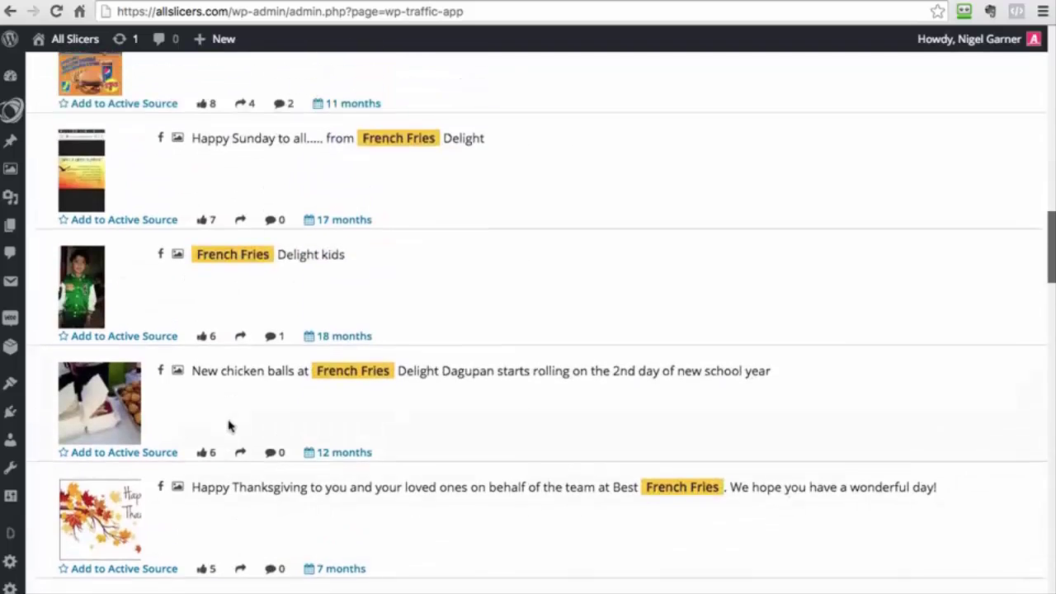
pyautogui.scroll(4, 237, 347)
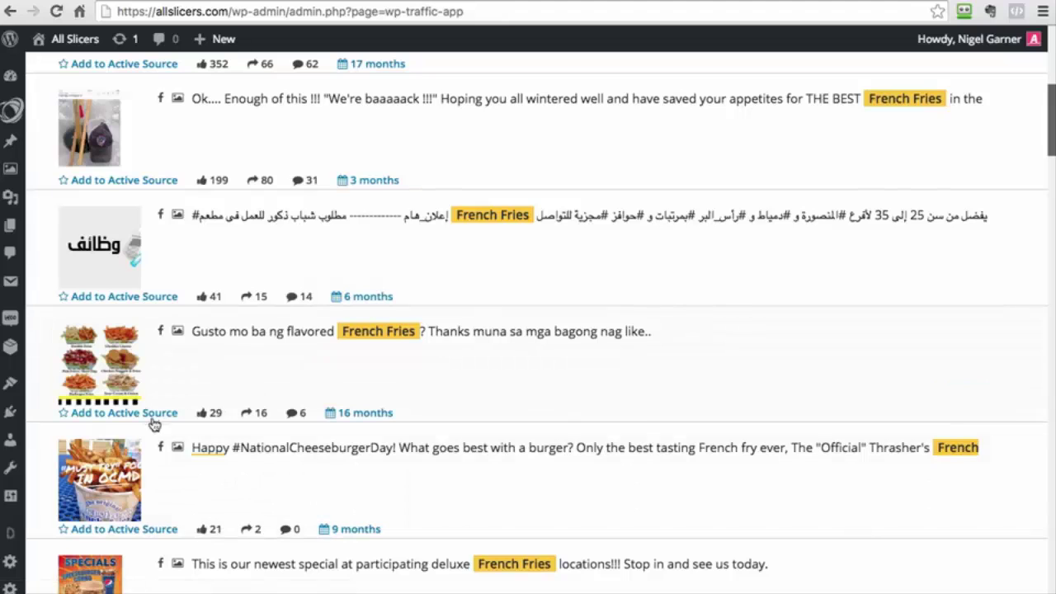
pyautogui.click(123, 412)
# Open WP Traffic App's Active Source page and look through the saved French fries posts
pyautogui.scroll(-2, 100, 522)
pyautogui.scroll(-3, 100, 522)
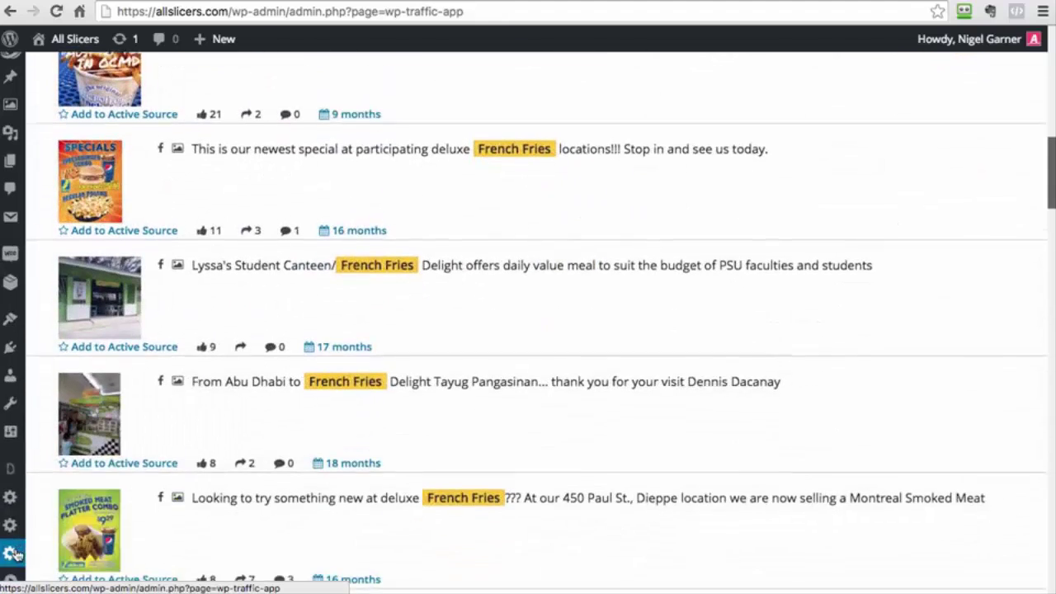
pyautogui.moveTo(10, 552)
pyautogui.click(56, 488)
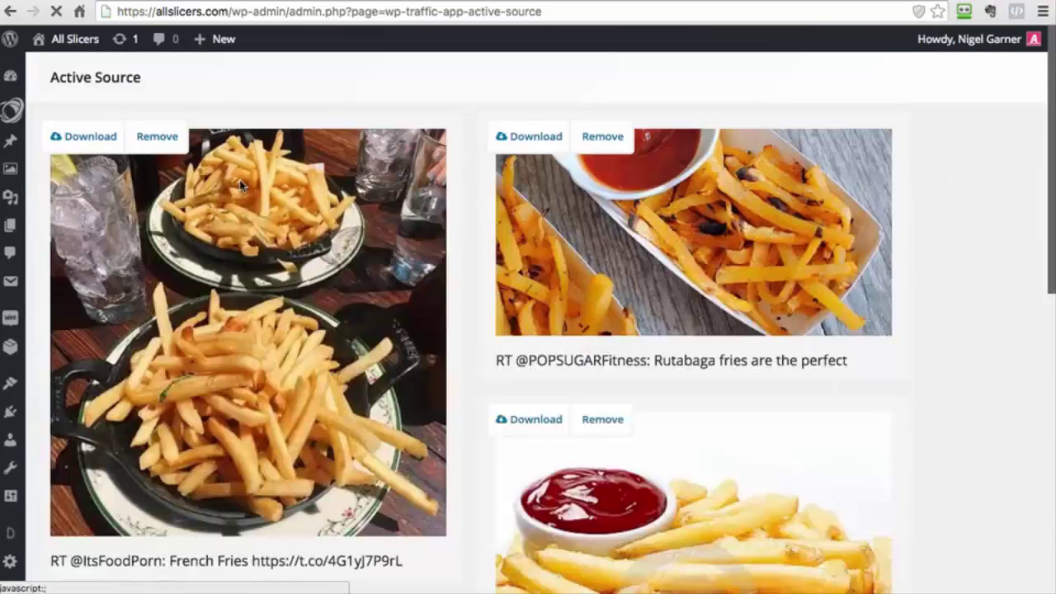
pyautogui.scroll(-4, 503, 298)
pyautogui.scroll(-8, 488, 352)
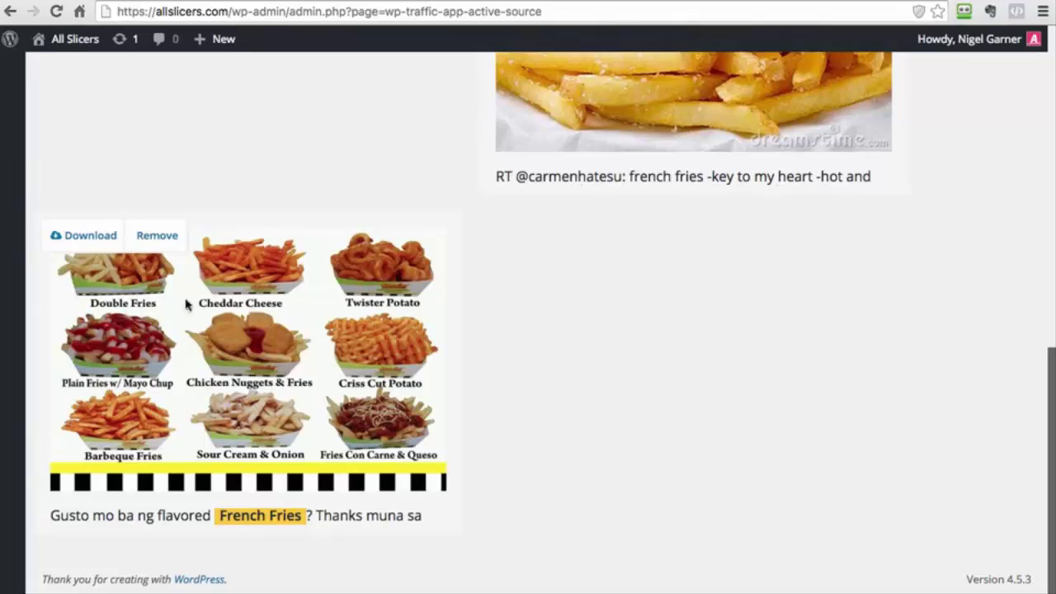
pyautogui.scroll(10, 349, 299)
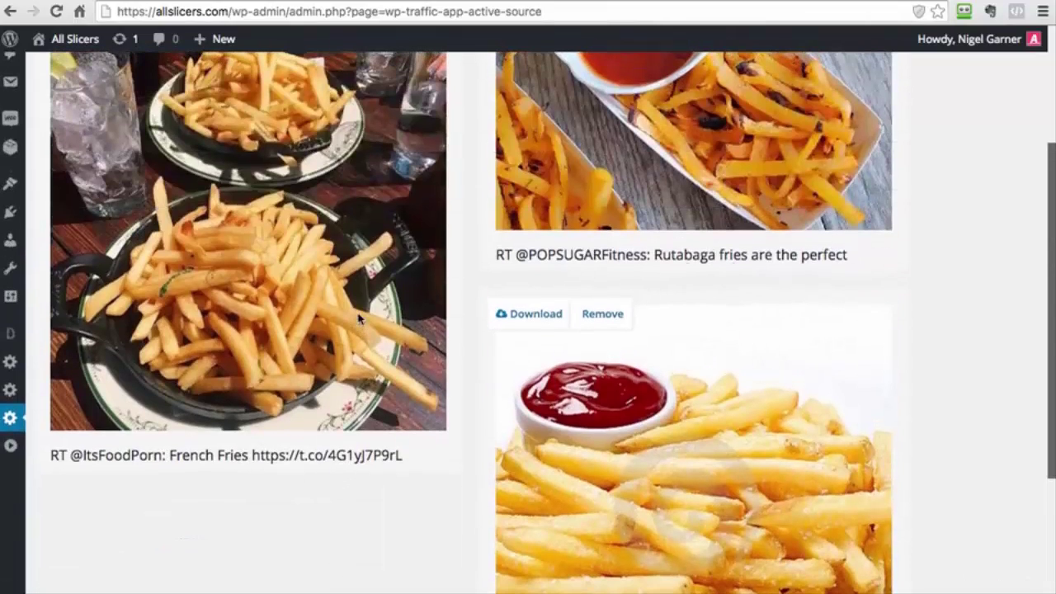
# Download the images of the ItsFoodPorn French Fries post and the POPSUGARFitness rutabaga fries post
pyautogui.scroll(-1, 501, 338)
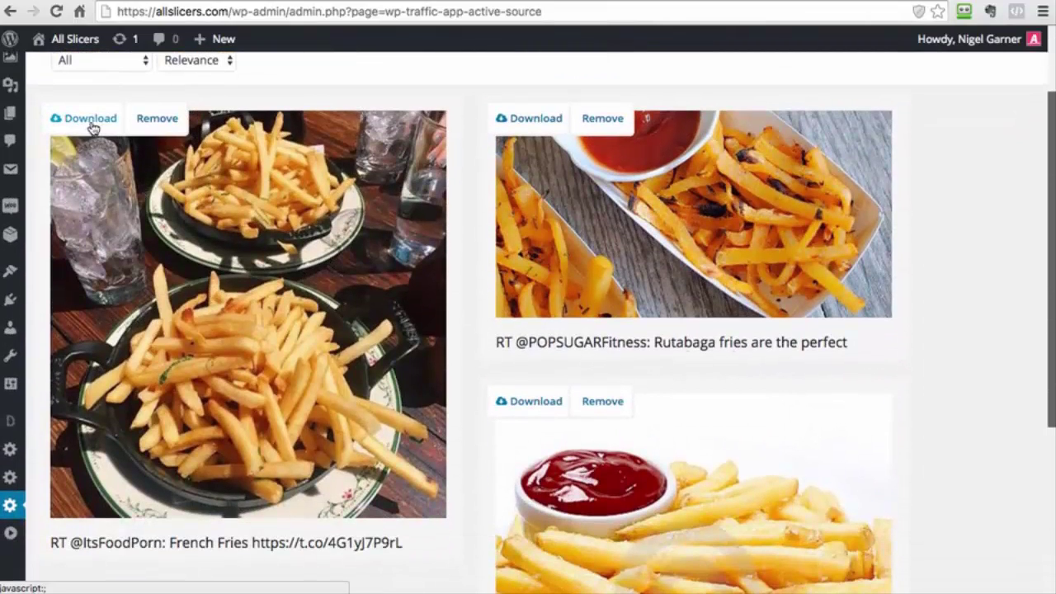
pyautogui.click(90, 123)
pyautogui.scroll(-1, 93, 127)
pyautogui.click(93, 118)
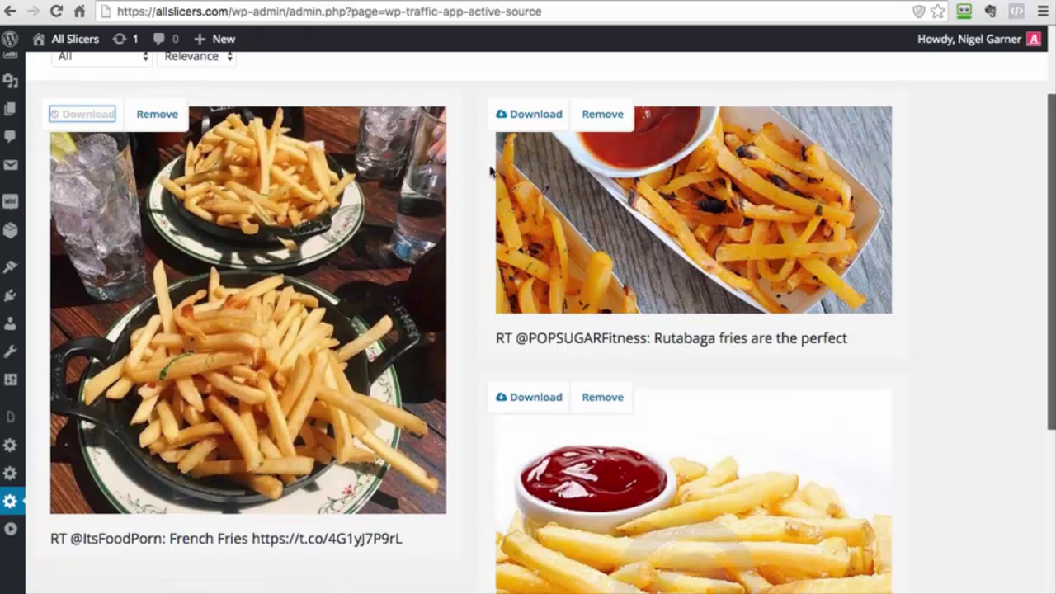
pyautogui.click(530, 116)
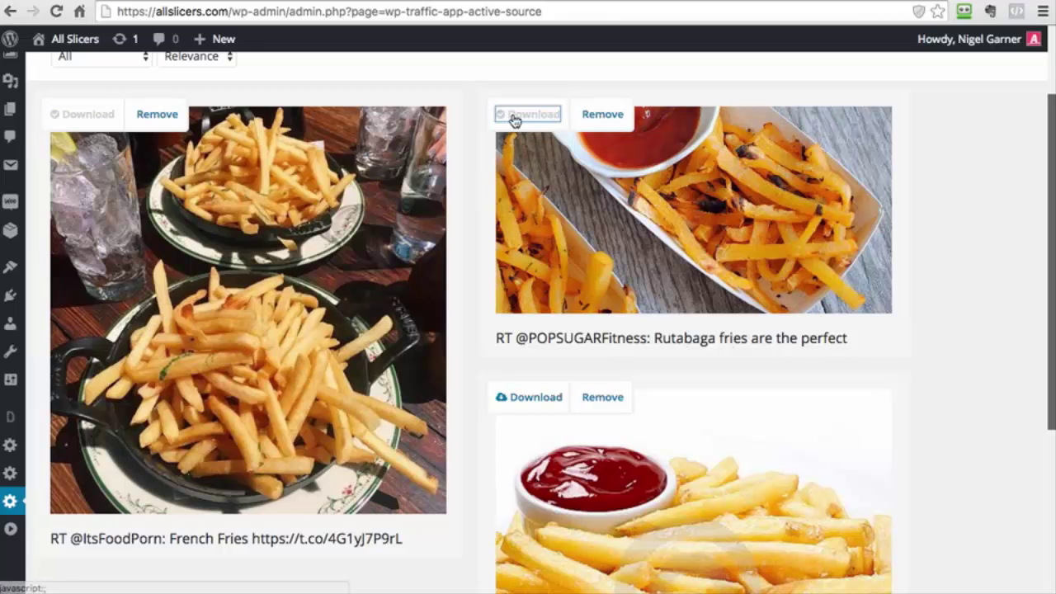
# Open the WP Traffic App Designer and launch it with the downloaded image of two plates of French fries
pyautogui.scroll(-3, 484, 329)
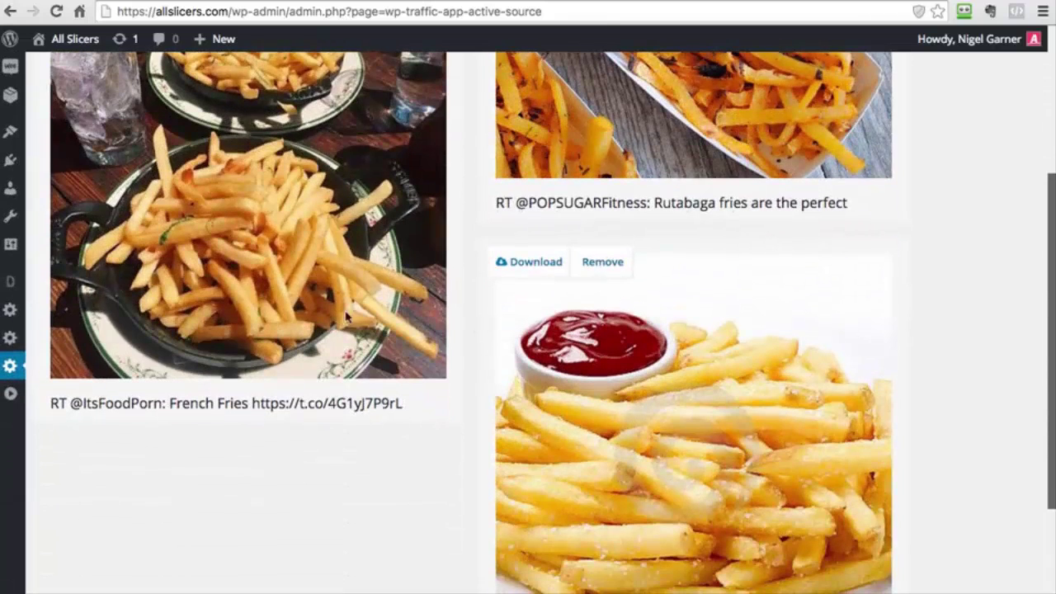
pyautogui.moveTo(11, 374)
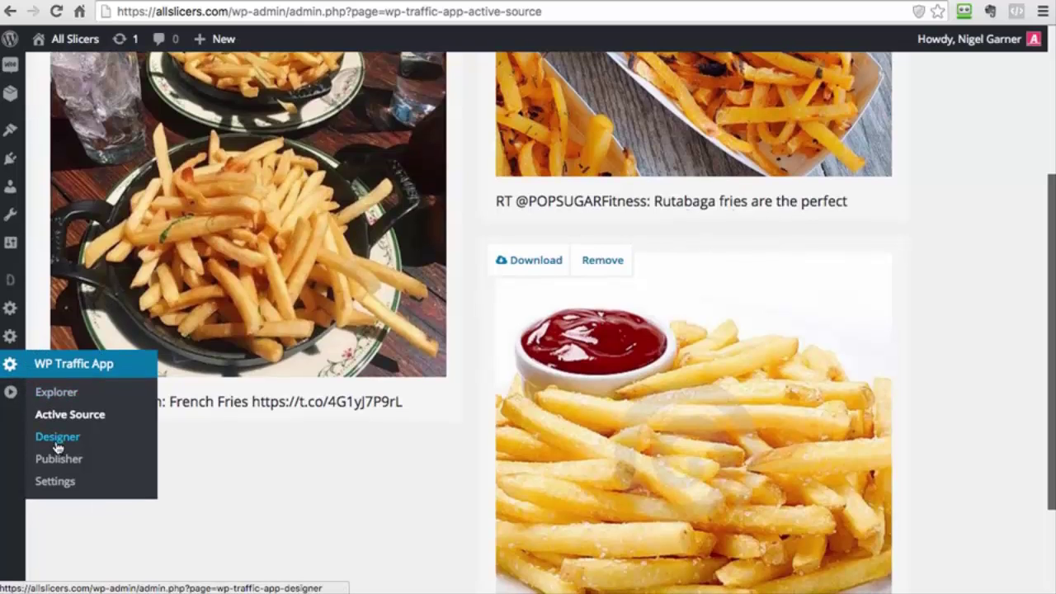
pyautogui.click(58, 446)
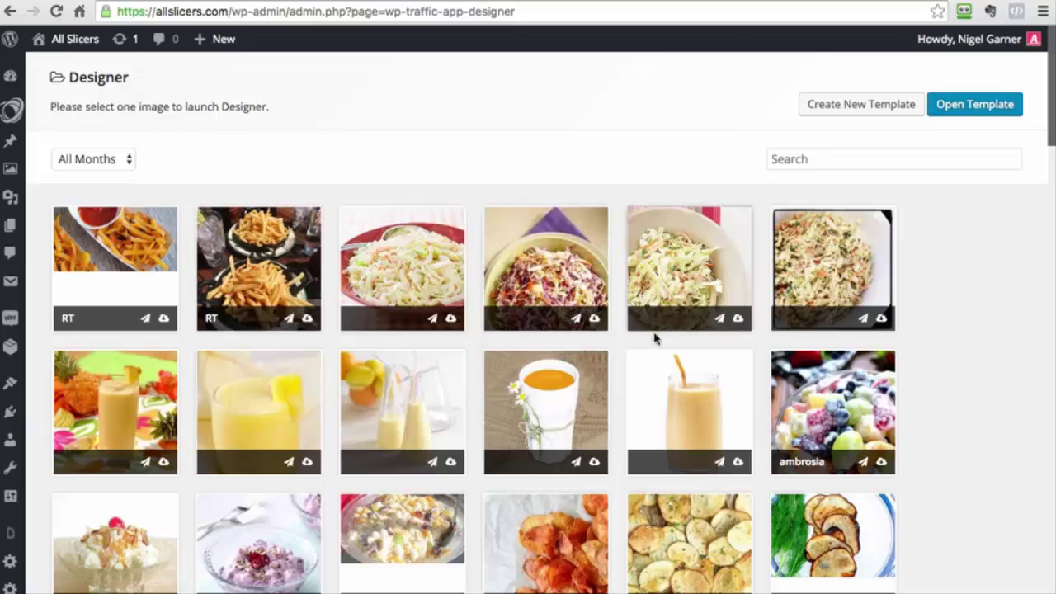
pyautogui.scroll(-20, 654, 339)
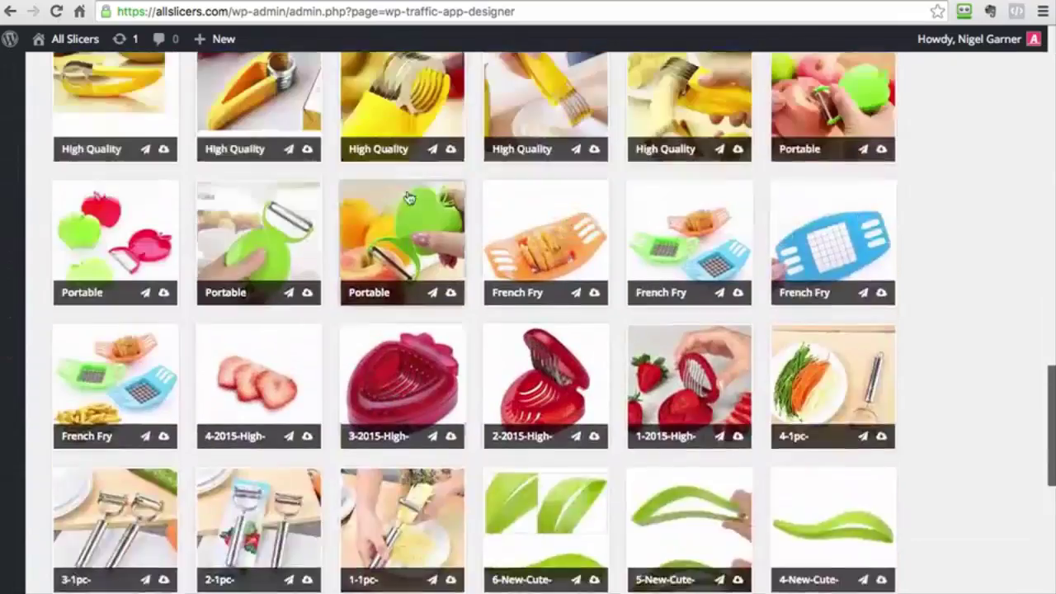
pyautogui.scroll(20, 409, 198)
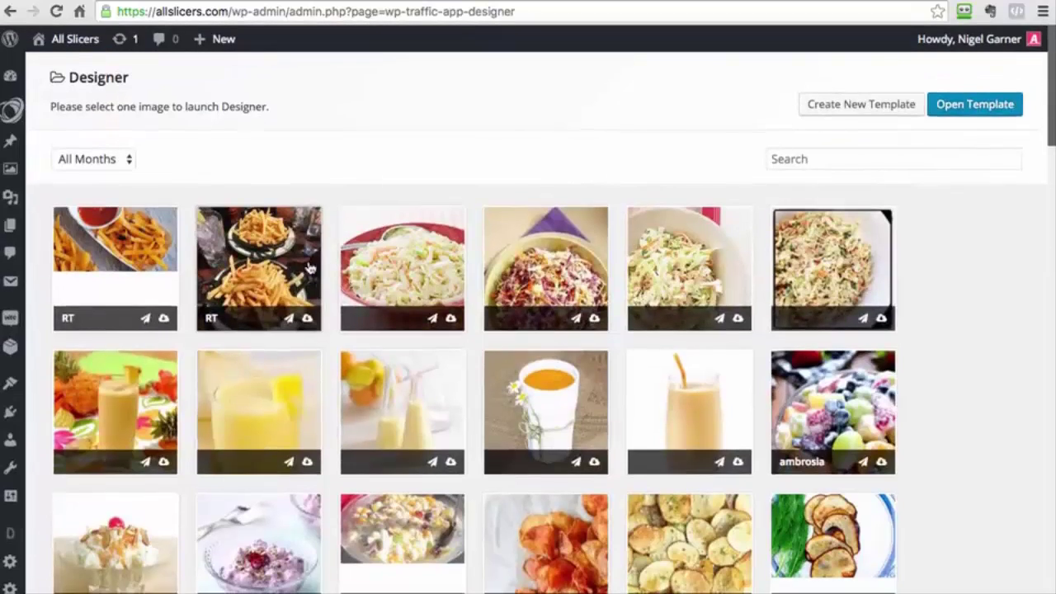
pyautogui.click(311, 268)
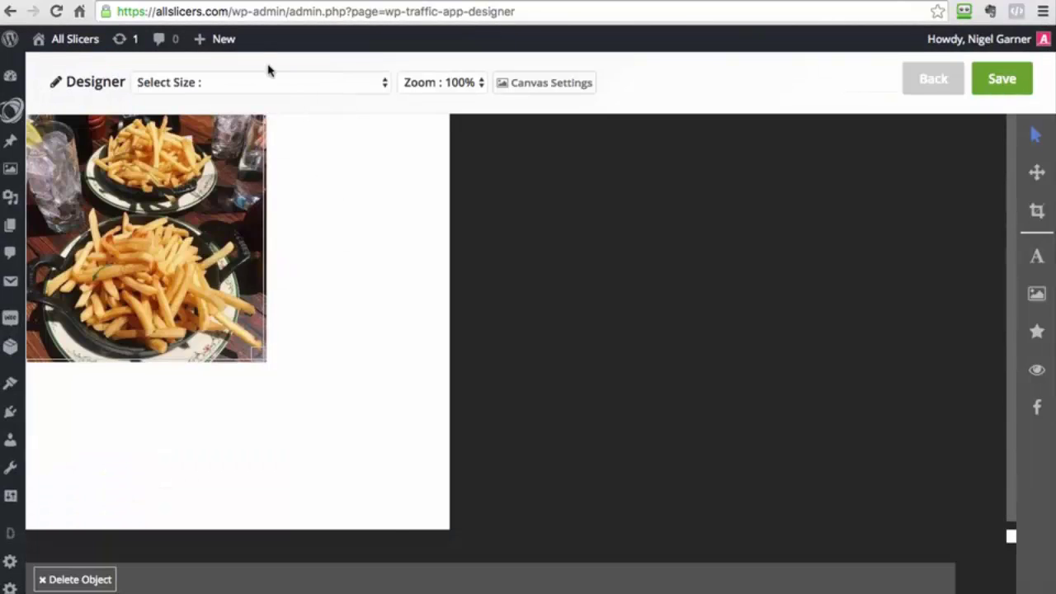
# Set the canvas to Clicks to Website Ad (1200px x 628px) at 70% zoom and move the fries image away from the corner
pyautogui.click(260, 82)
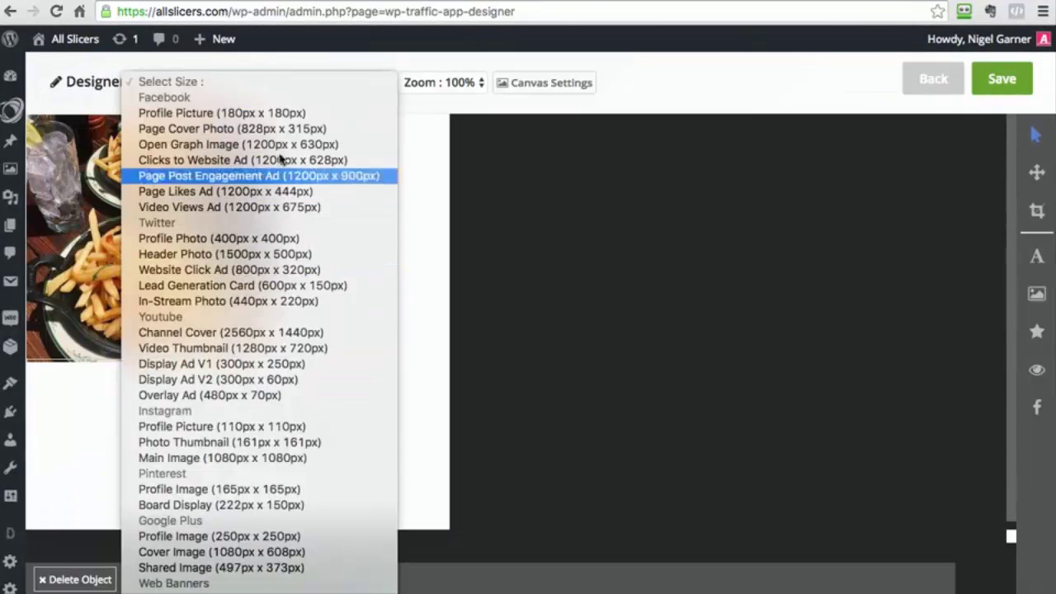
pyautogui.click(208, 166)
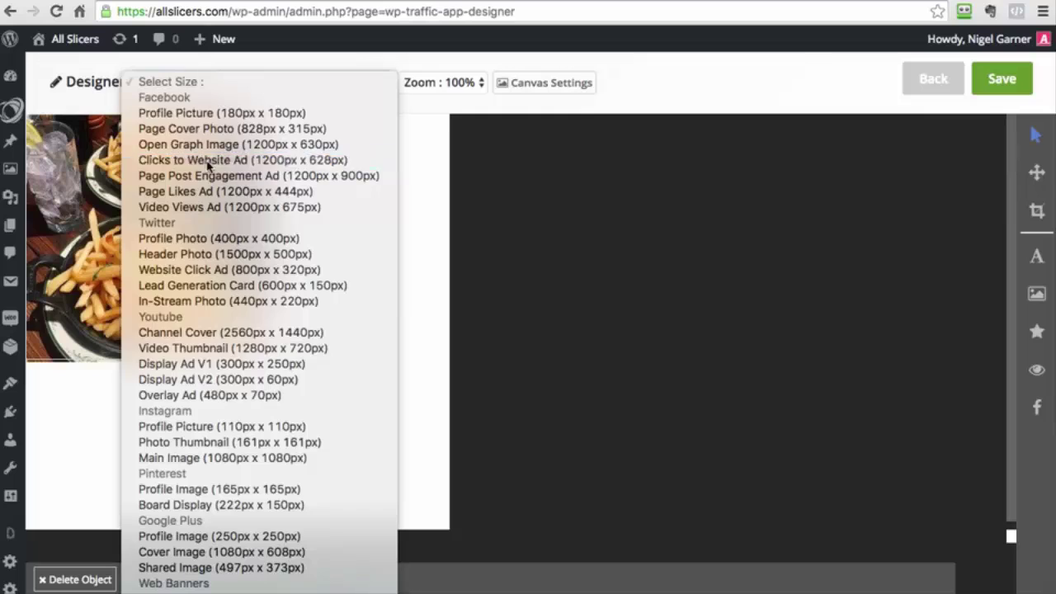
pyautogui.click(450, 90)
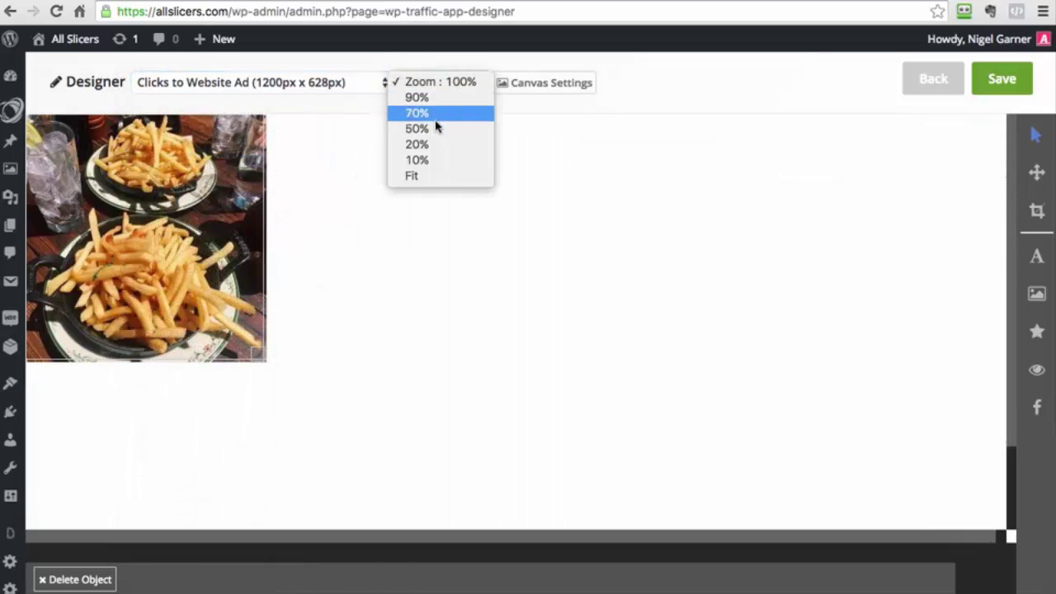
pyautogui.click(434, 133)
pyautogui.click(407, 86)
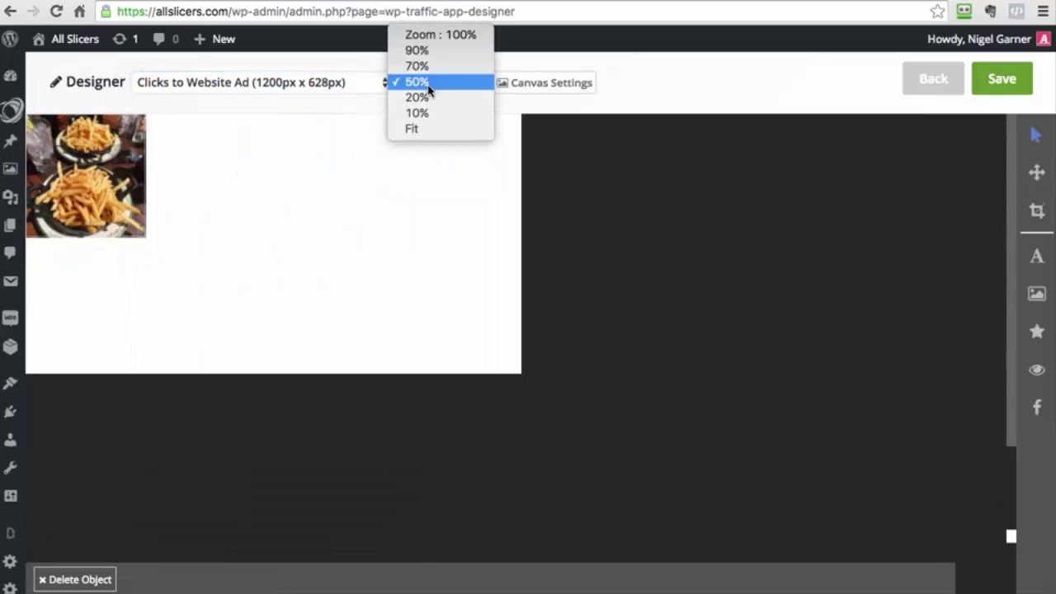
pyautogui.click(448, 66)
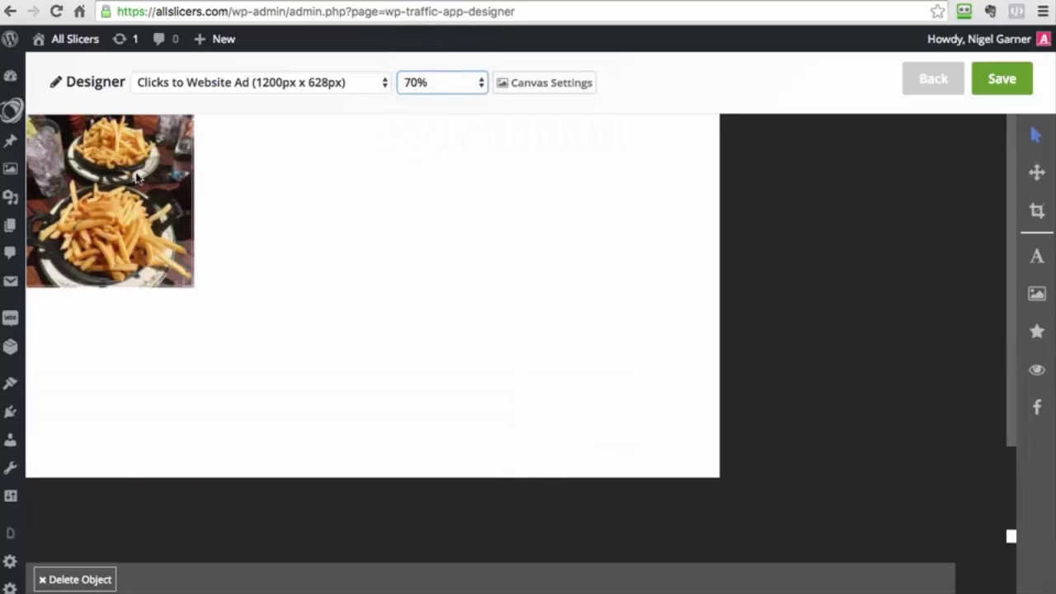
pyautogui.moveTo(138, 177); pyautogui.dragTo(336, 231)
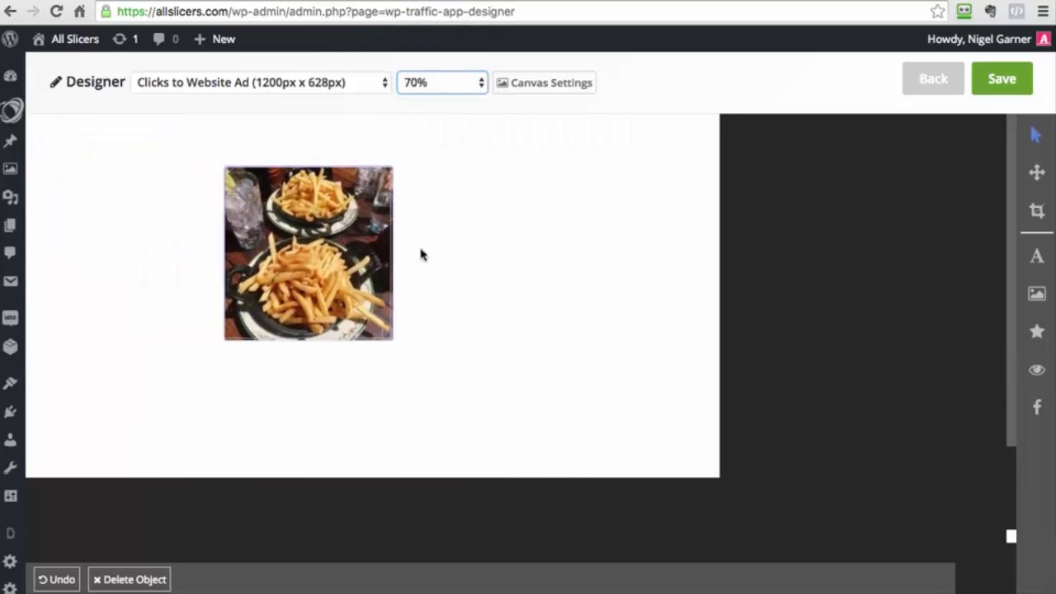
# Give the canvas a pale cream background and a thin red stroke
pyautogui.click(538, 82)
pyautogui.click(720, 137)
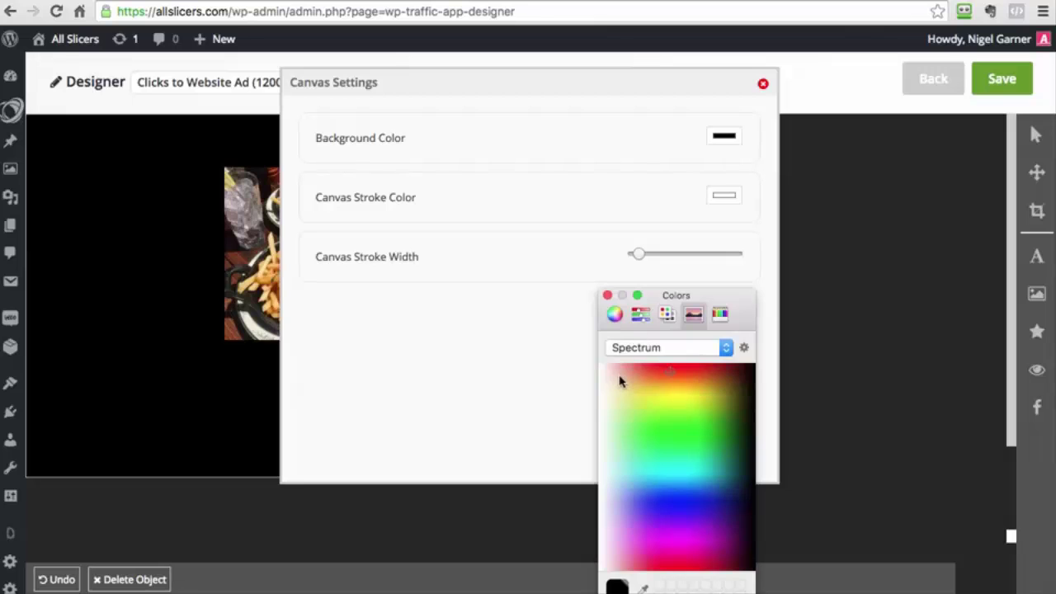
pyautogui.moveTo(621, 382); pyautogui.dragTo(602, 368)
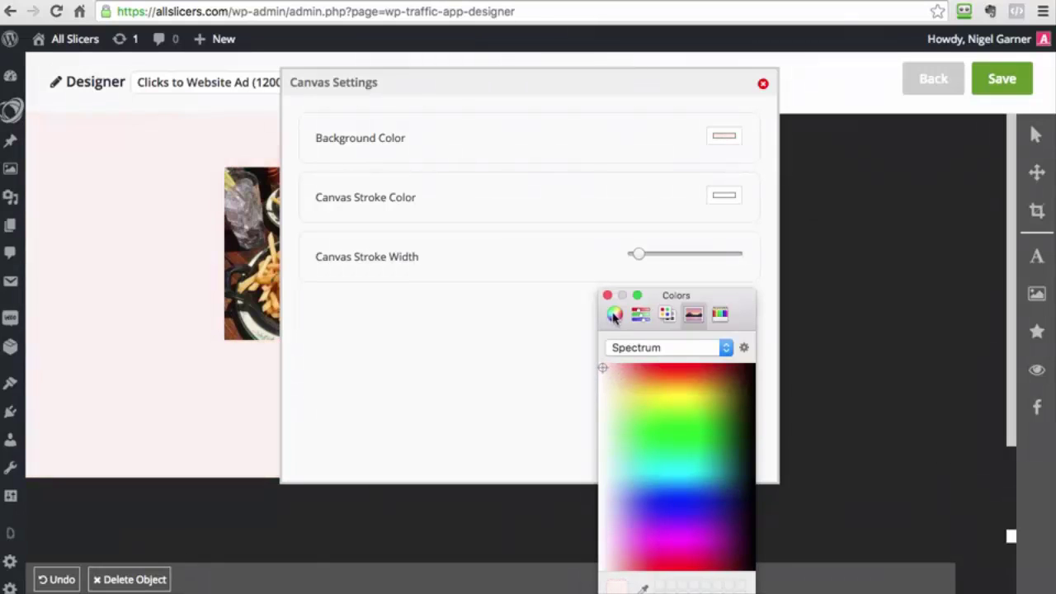
pyautogui.click(608, 295)
pyautogui.click(722, 196)
pyautogui.click(666, 374)
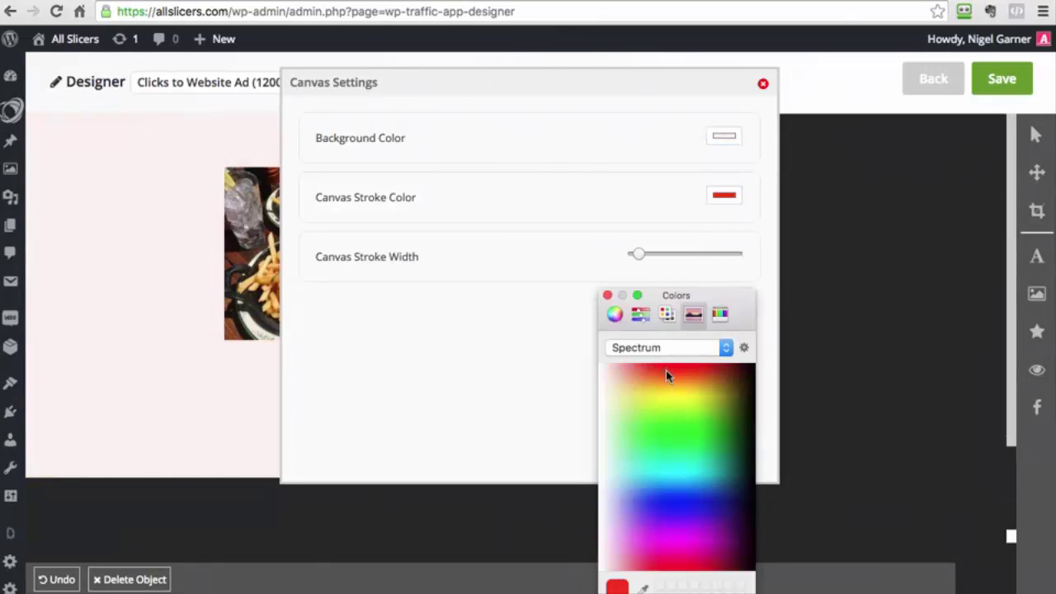
pyautogui.moveTo(637, 254); pyautogui.dragTo(641, 253)
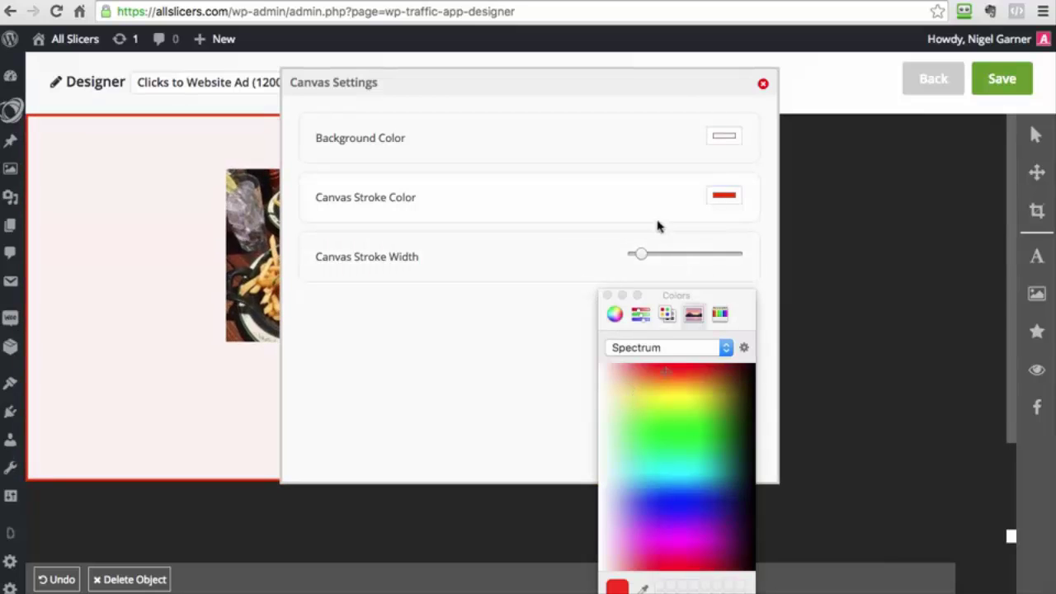
pyautogui.click(724, 136)
pyautogui.moveTo(649, 402); pyautogui.dragTo(606, 399)
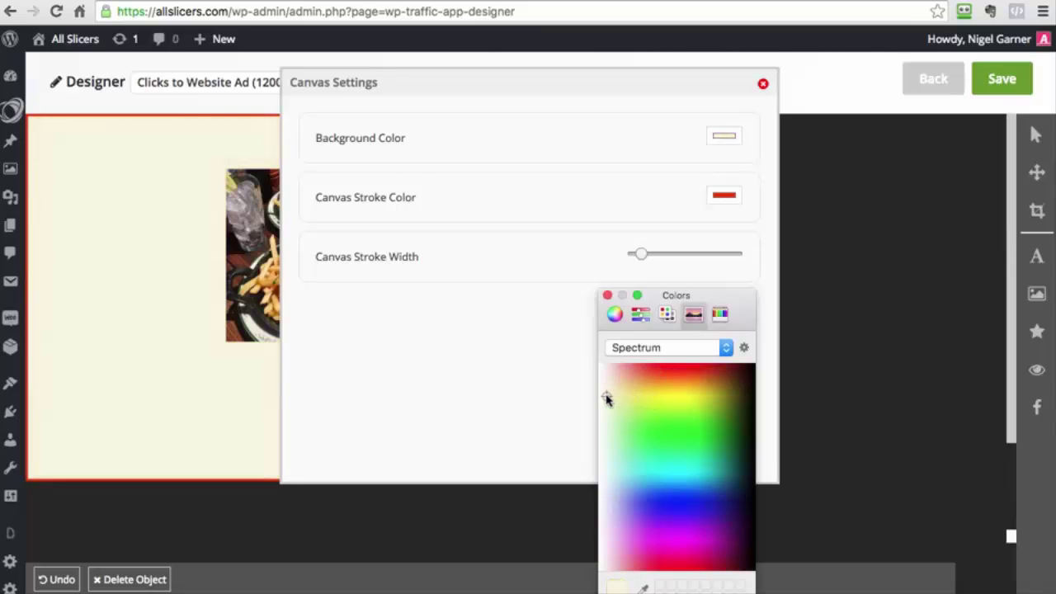
pyautogui.click(607, 296)
# Reposition the fries image in the upper-left part of the canvas
pyautogui.moveTo(362, 269); pyautogui.dragTo(628, 264)
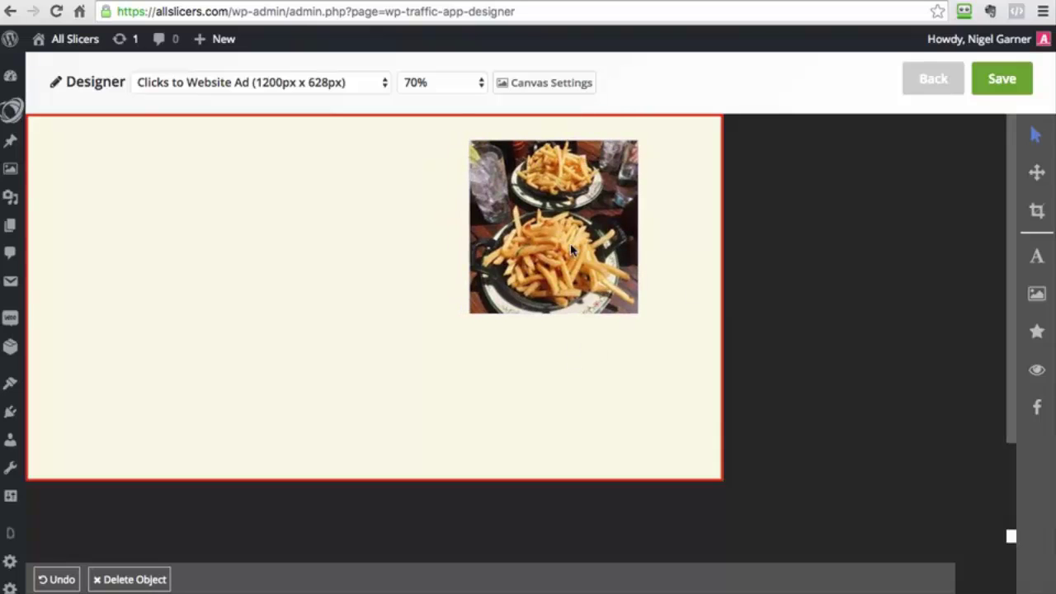
pyautogui.moveTo(571, 247); pyautogui.dragTo(500, 276)
pyautogui.moveTo(428, 297); pyautogui.dragTo(304, 298)
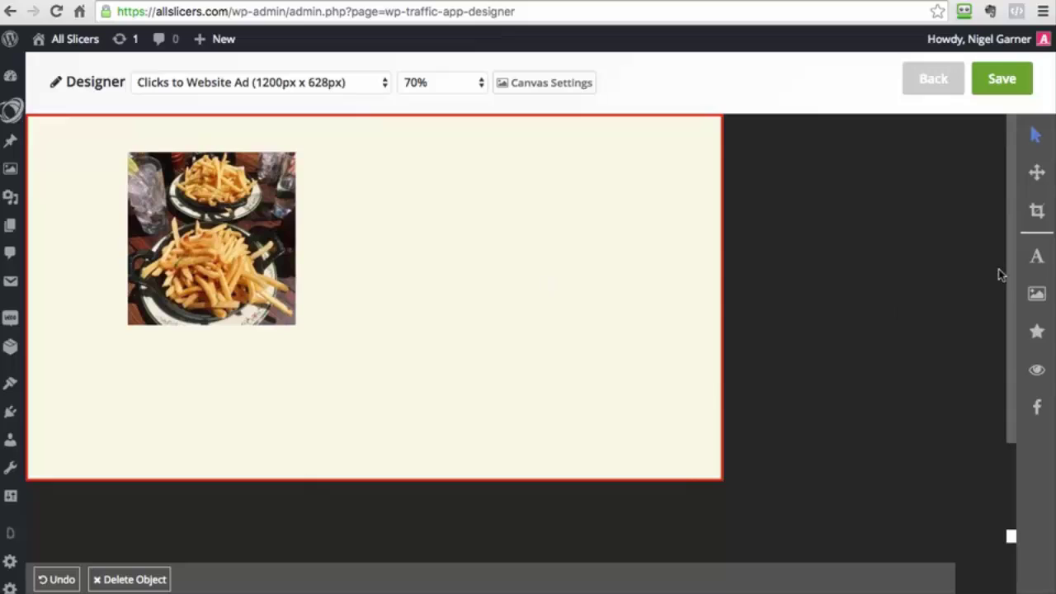
# Add the text "These Look Amazing! Don't You Want Them Now?" and place it to the right of the fries image
pyautogui.click(1037, 256)
pyautogui.tripleClick(169, 135)
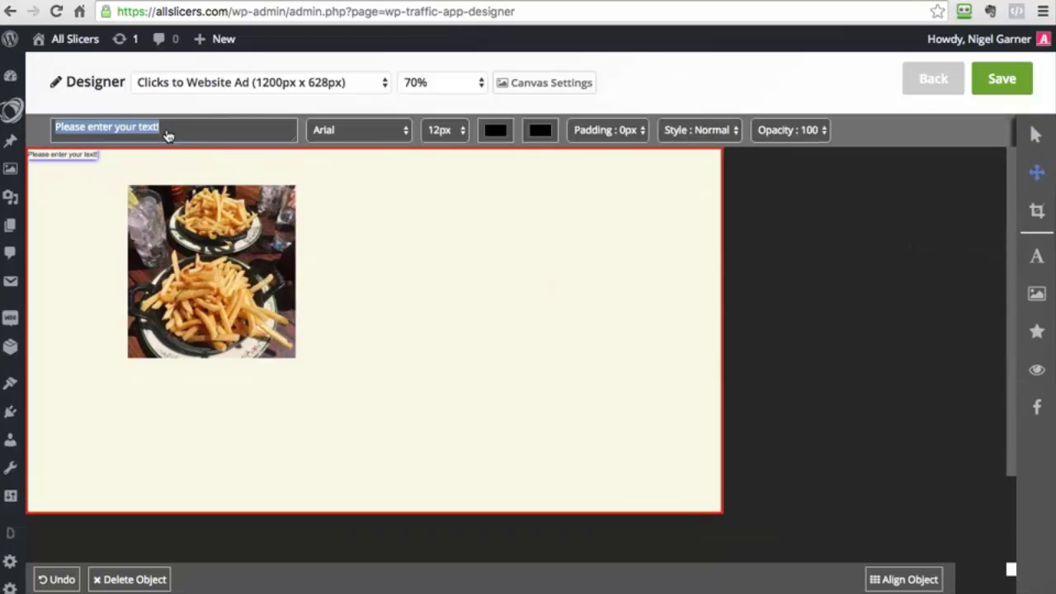
pyautogui.write('The')
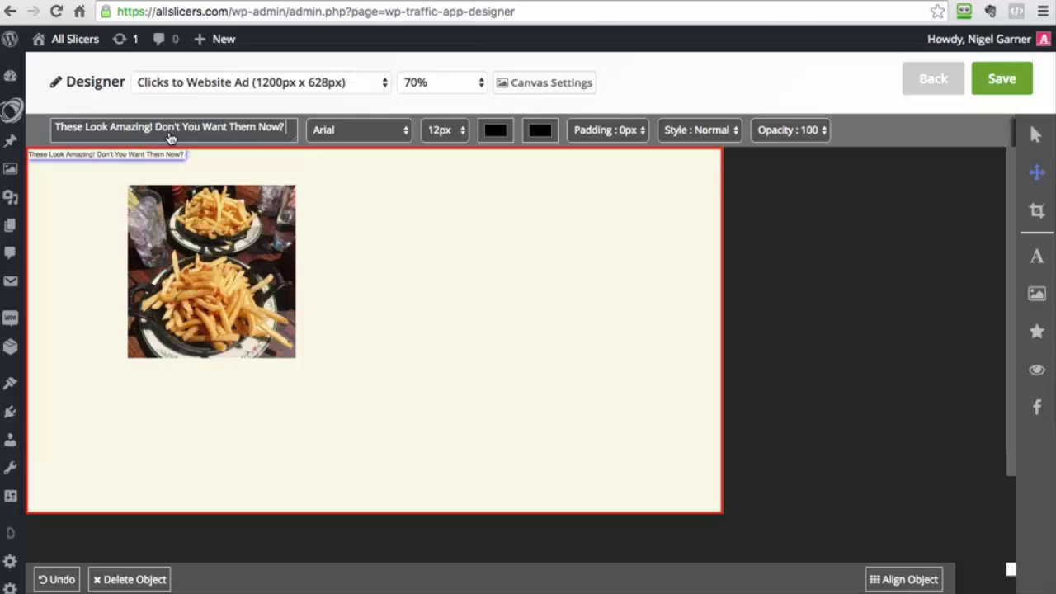
pyautogui.moveTo(108, 155); pyautogui.dragTo(468, 233)
# Set the headline text to Roboto at 36px and widen its text box so it wraps onto two lines
pyautogui.click(350, 125)
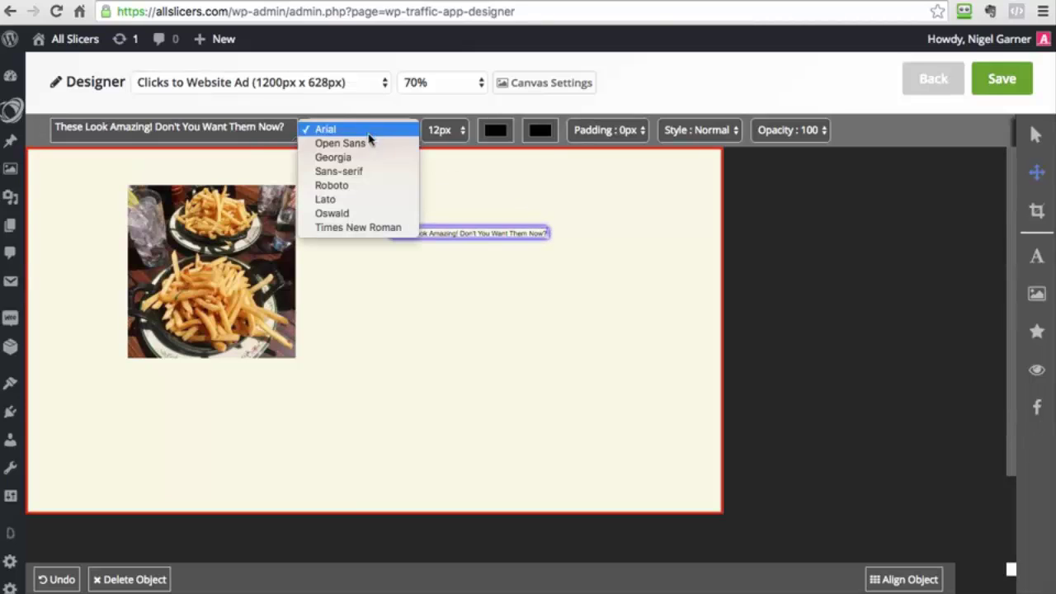
pyautogui.click(332, 186)
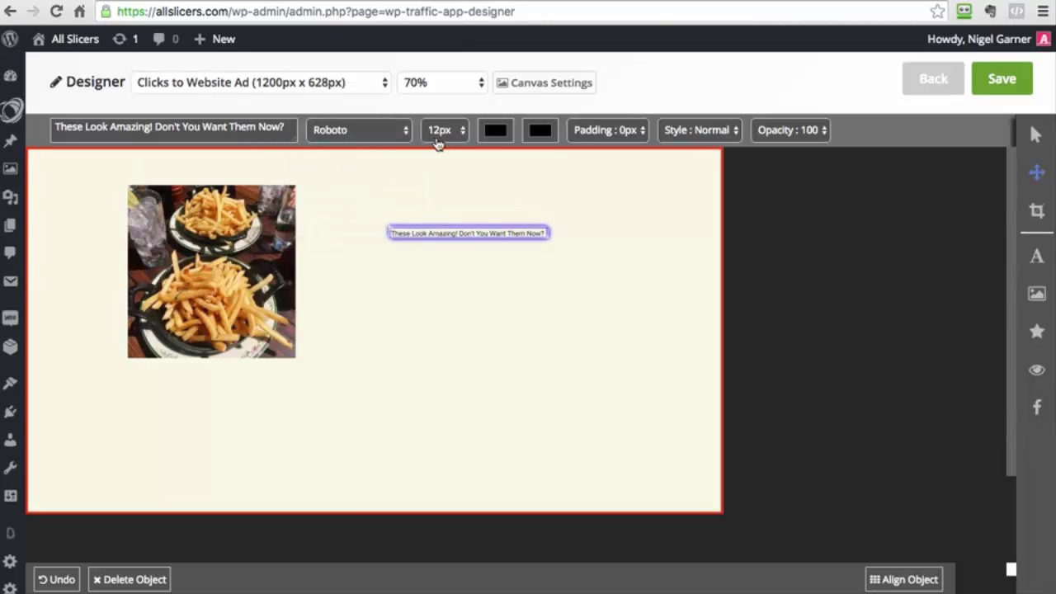
pyautogui.click(446, 129)
pyautogui.press('Escape')
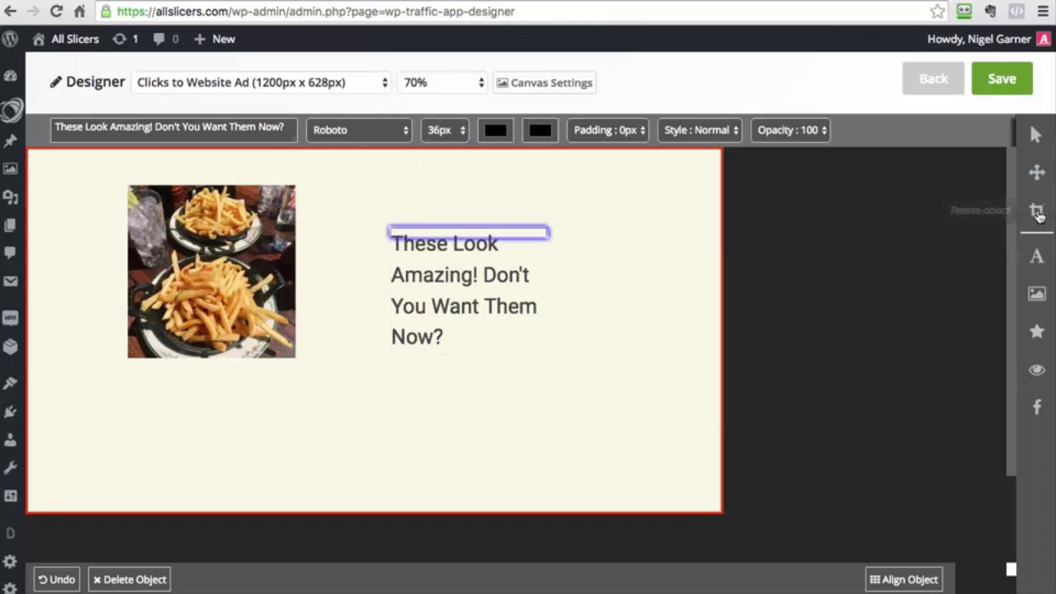
pyautogui.moveTo(546, 233); pyautogui.dragTo(695, 315)
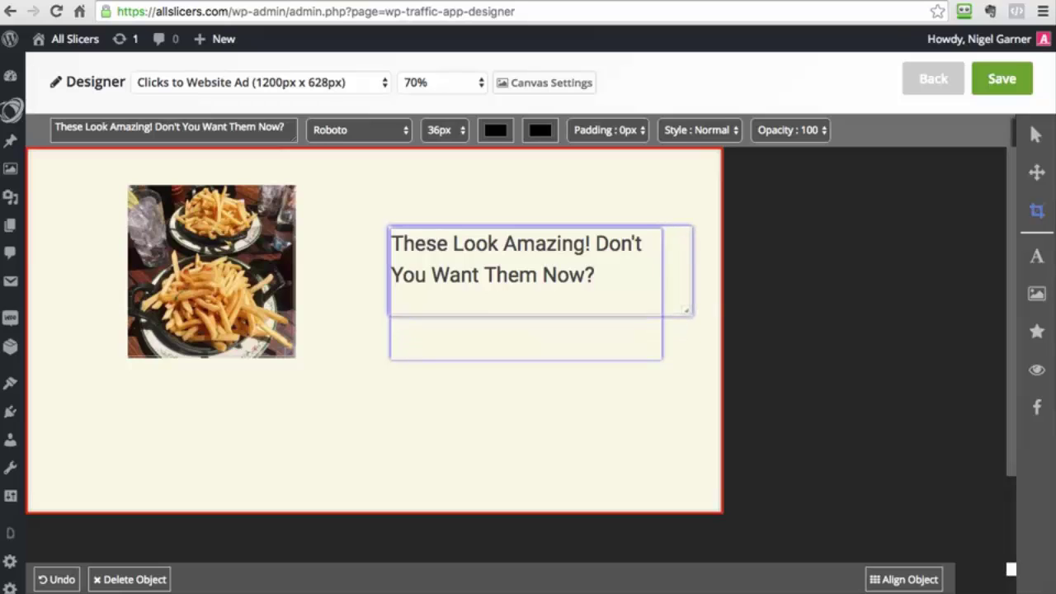
pyautogui.moveTo(535, 230); pyautogui.dragTo(625, 273)
# Colour the headline text blue and give it a white text background
pyautogui.click(496, 133)
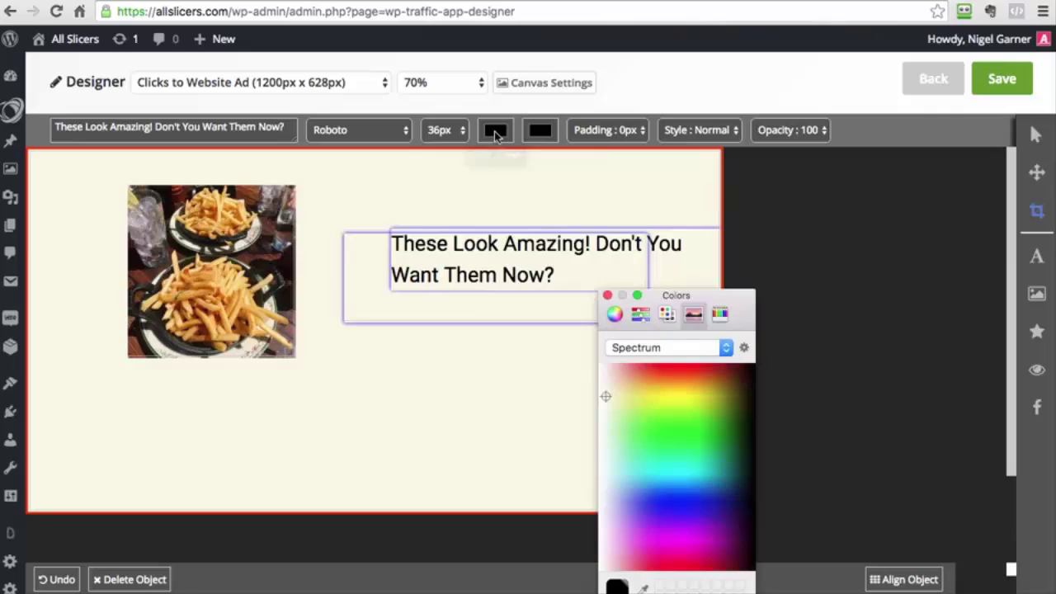
pyautogui.click(653, 368)
pyautogui.click(674, 414)
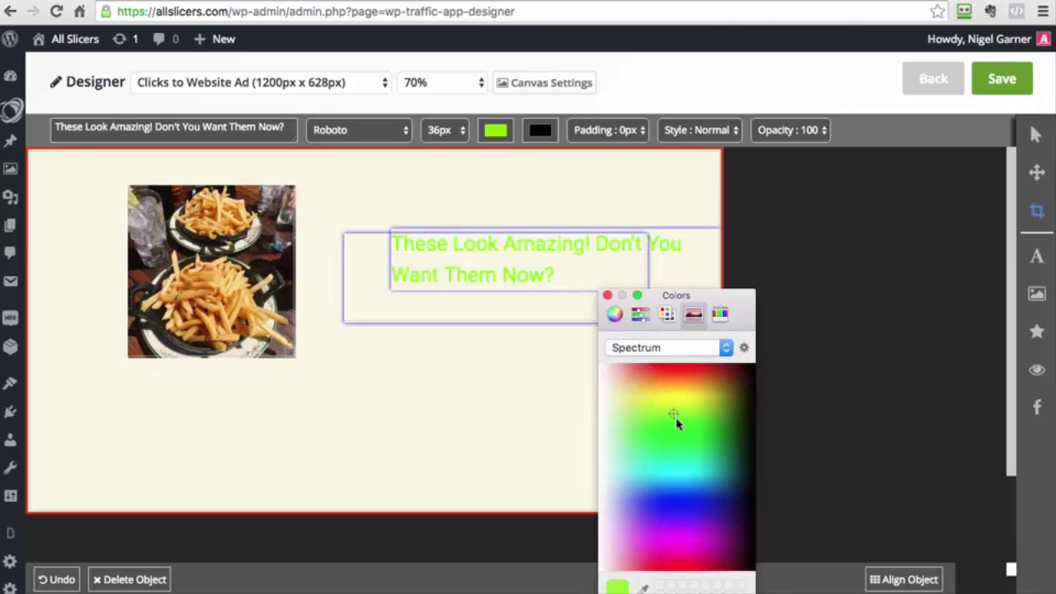
pyautogui.click(694, 509)
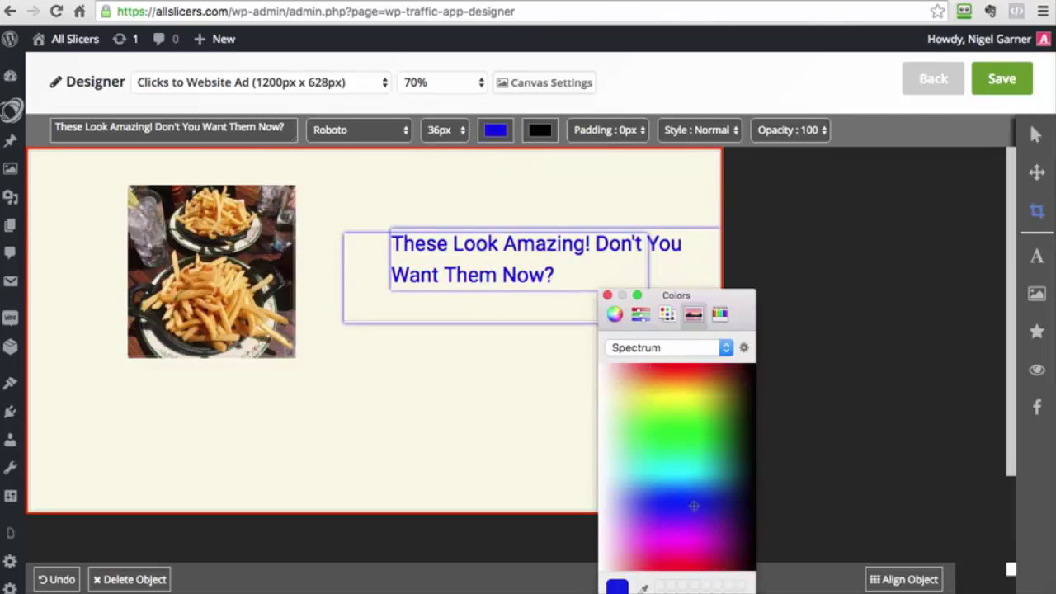
pyautogui.click(608, 294)
pyautogui.click(539, 131)
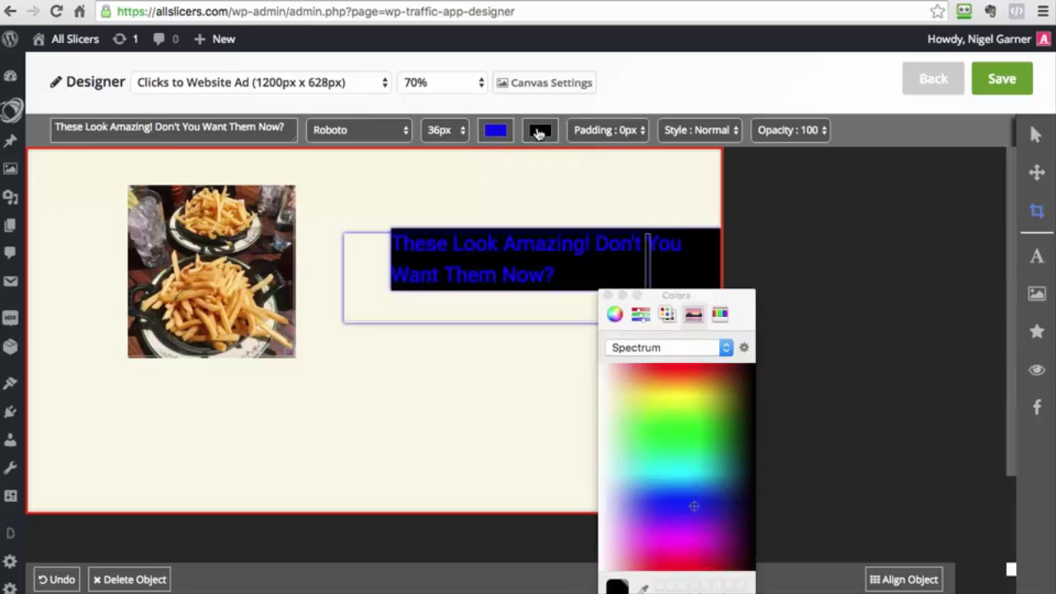
pyautogui.click(603, 369)
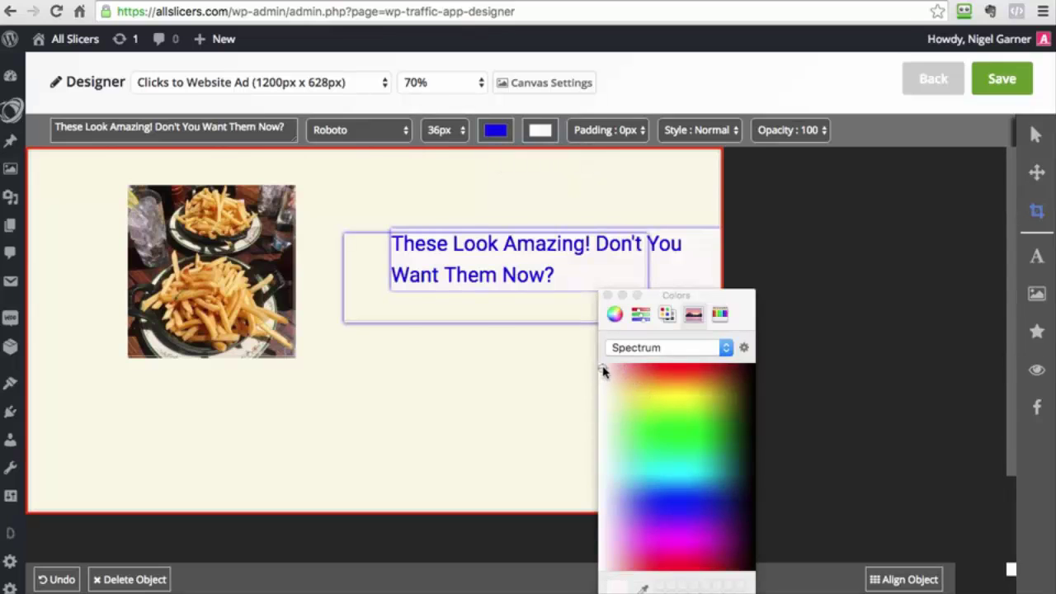
pyautogui.click(608, 296)
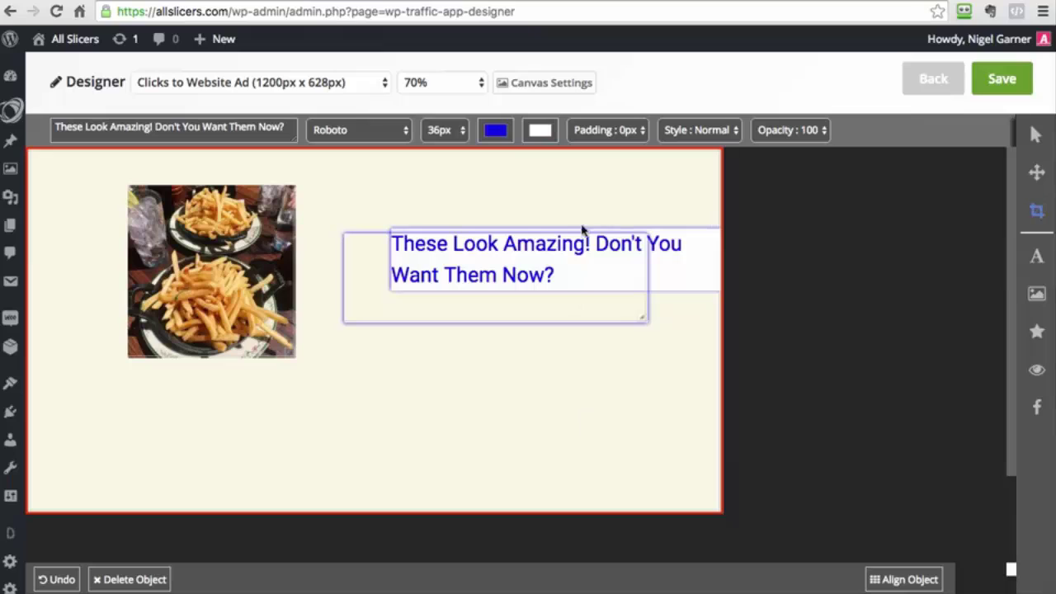
# Set the headline's text style to Bold
pyautogui.click(695, 136)
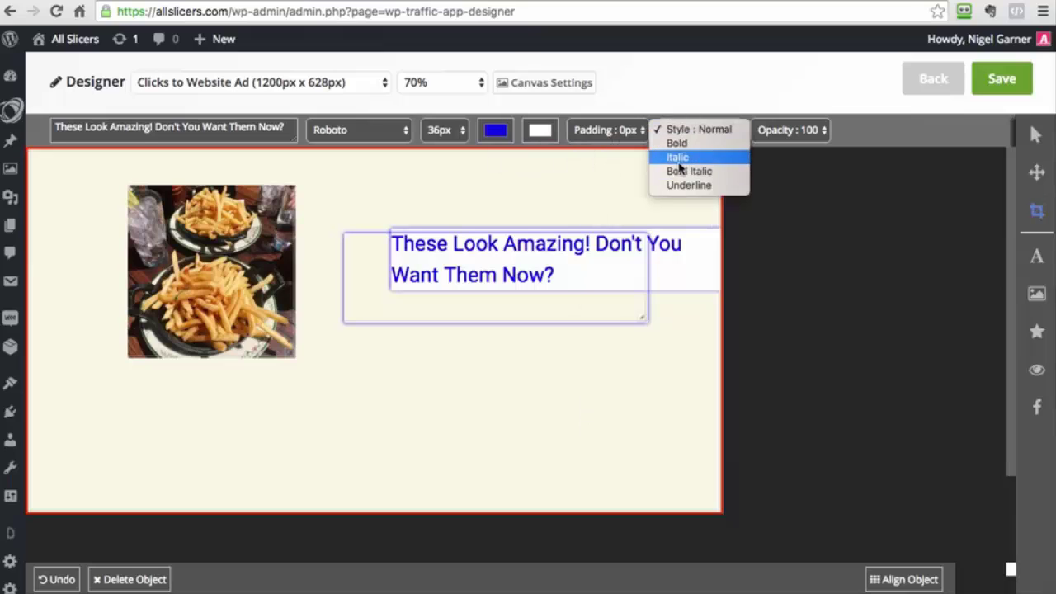
pyautogui.click(689, 143)
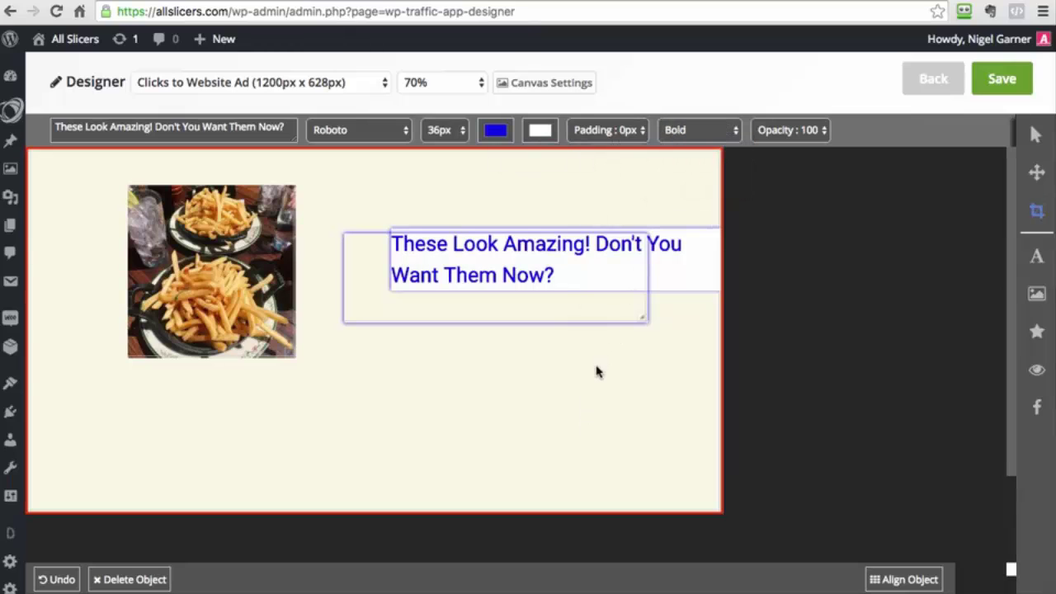
pyautogui.click(676, 133)
pyautogui.click(677, 143)
pyautogui.click(676, 136)
pyautogui.click(677, 115)
# Move the fries image closer to the canvas's upper-left corner and place the headline directly below it
pyautogui.moveTo(559, 266); pyautogui.dragTo(672, 423)
pyautogui.moveTo(625, 399); pyautogui.dragTo(709, 378)
pyautogui.moveTo(211, 272); pyautogui.dragTo(157, 262)
pyautogui.moveTo(477, 328); pyautogui.dragTo(244, 490)
pyautogui.click(424, 397)
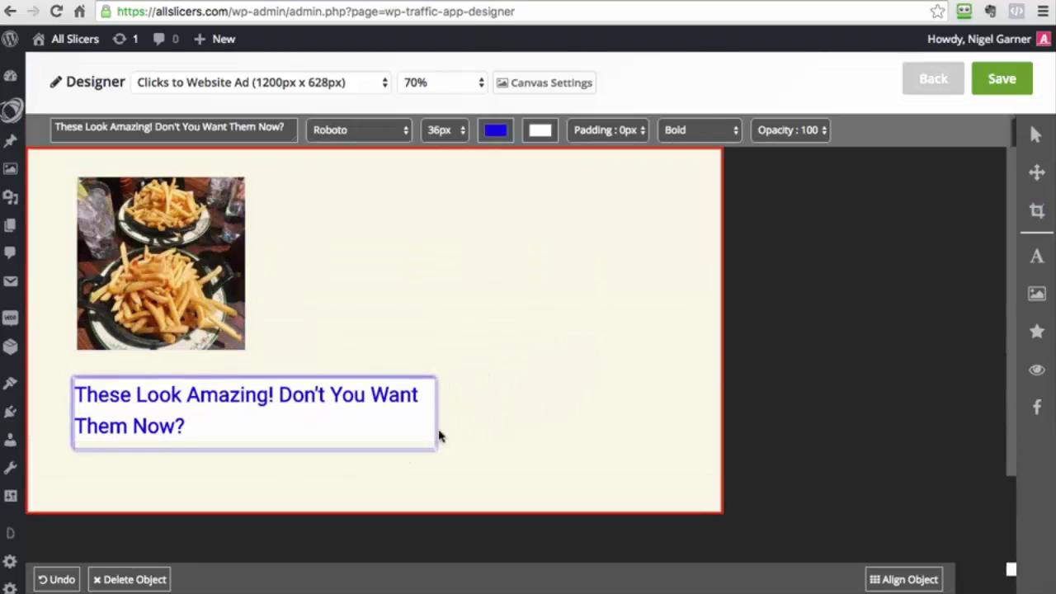
pyautogui.click(1038, 211)
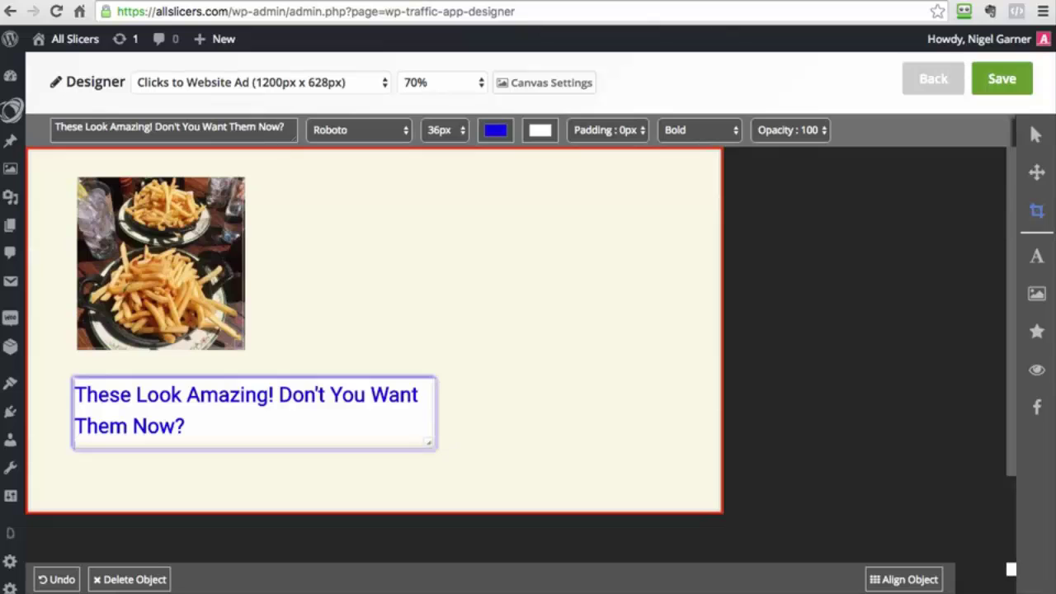
# Widen the headline's text box to a single line, enlarge the fries image, and arrange the image above the headline
pyautogui.moveTo(429, 443); pyautogui.dragTo(591, 439)
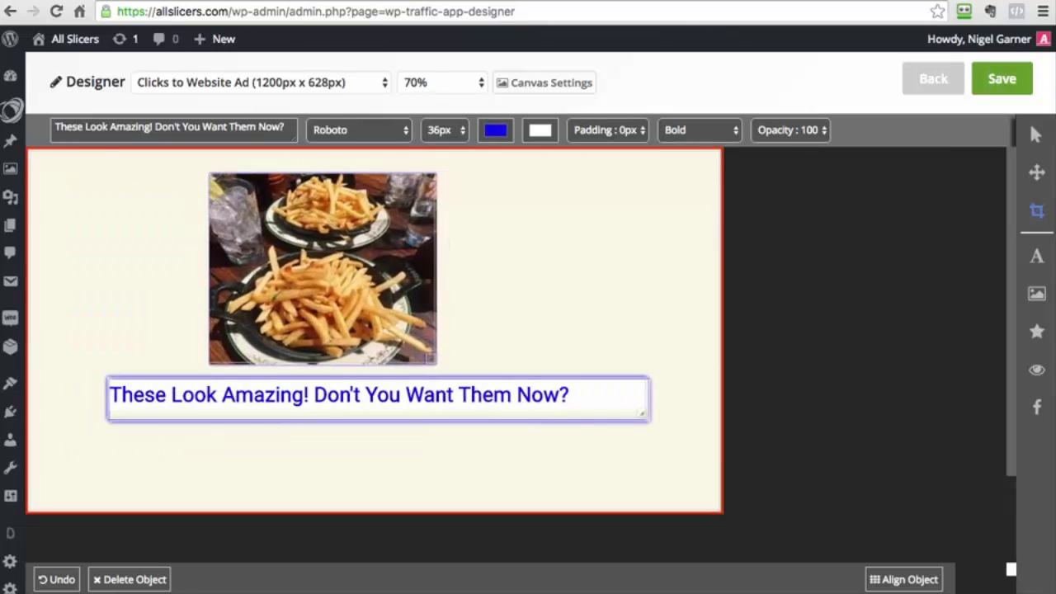
pyautogui.moveTo(405, 405); pyautogui.dragTo(409, 556)
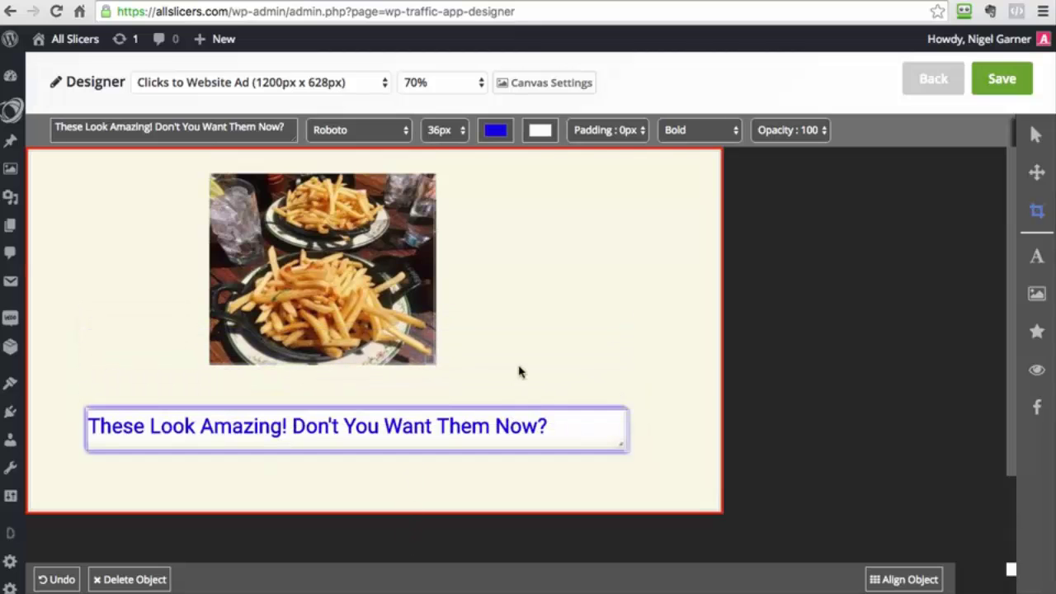
pyautogui.moveTo(401, 289); pyautogui.dragTo(519, 305)
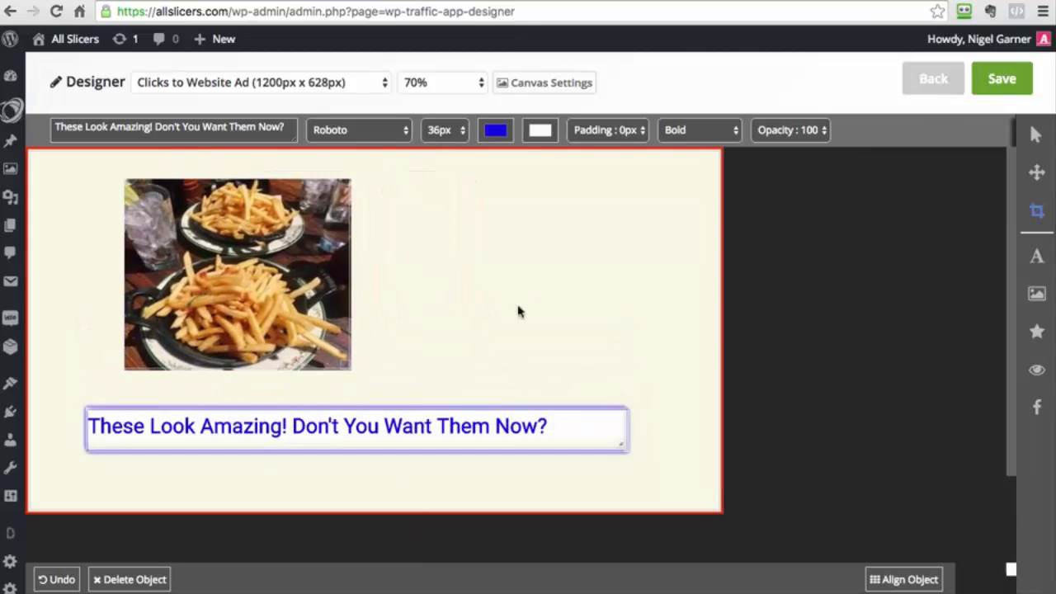
# Add a red brush-stroke underline from the Designer Library and fit it directly beneath the headline
pyautogui.click(1037, 331)
pyautogui.scroll(-6, 515, 253)
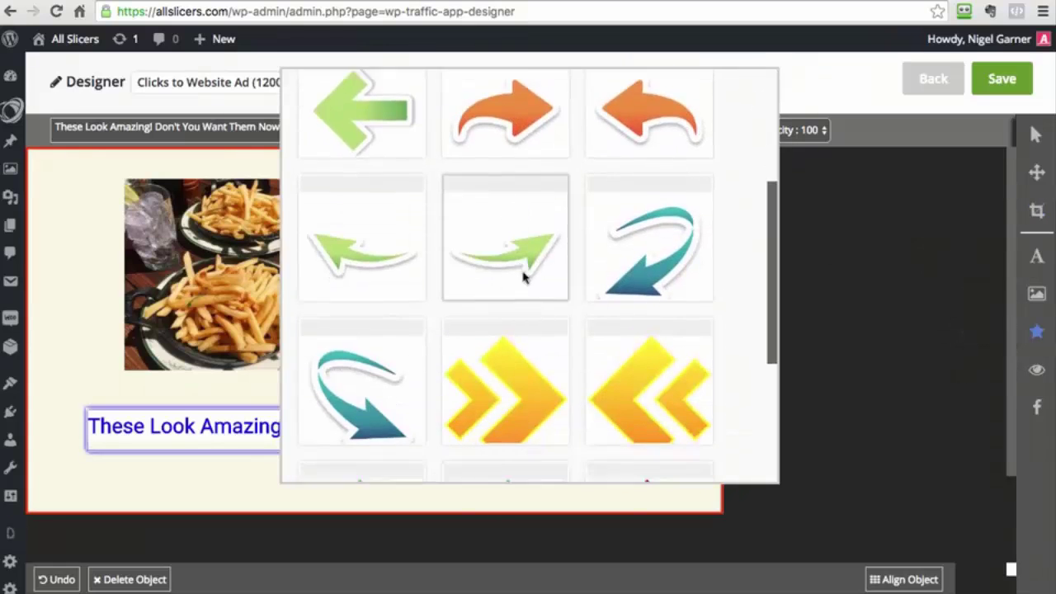
pyautogui.scroll(6, 525, 290)
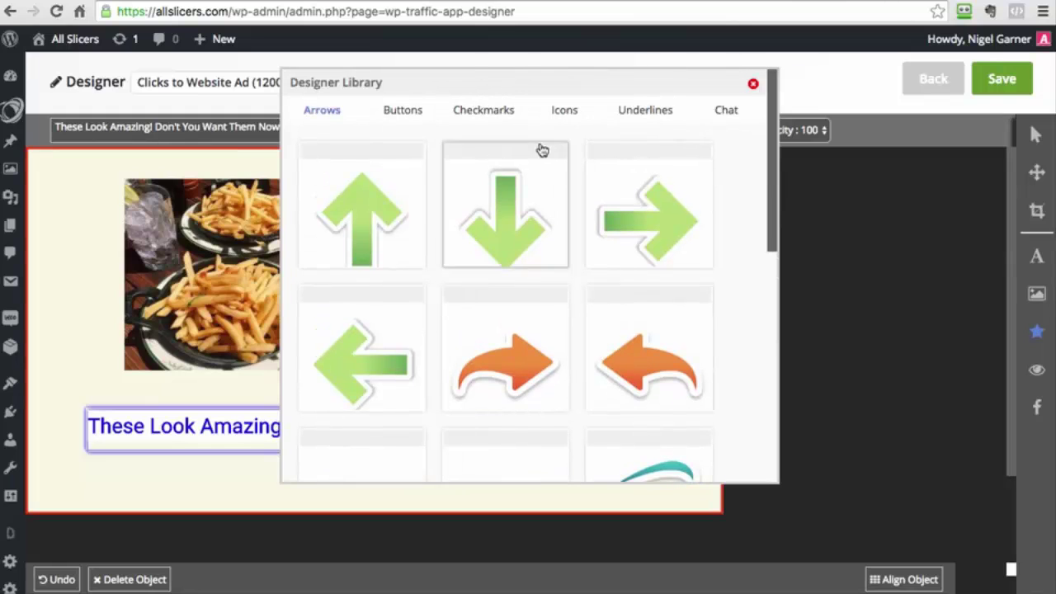
pyautogui.click(646, 110)
pyautogui.click(377, 215)
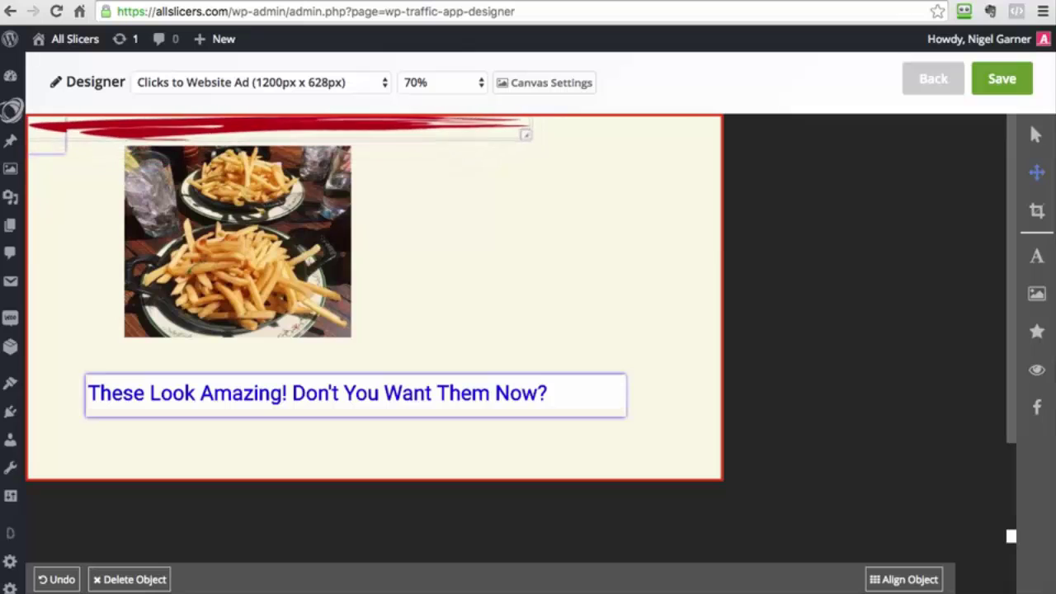
pyautogui.moveTo(280, 126); pyautogui.dragTo(350, 317)
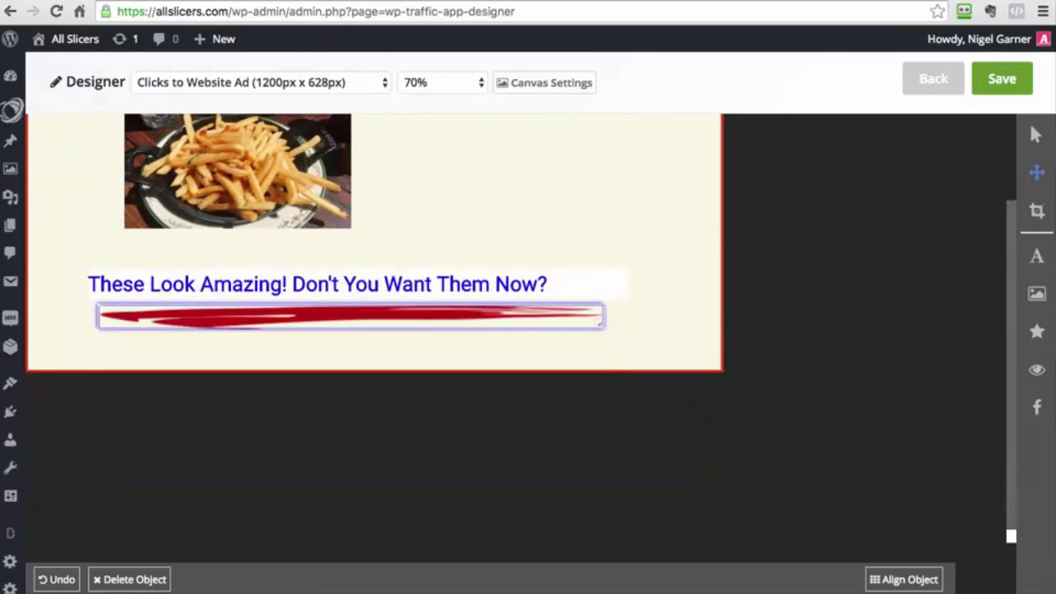
pyautogui.scroll(3, 668, 288)
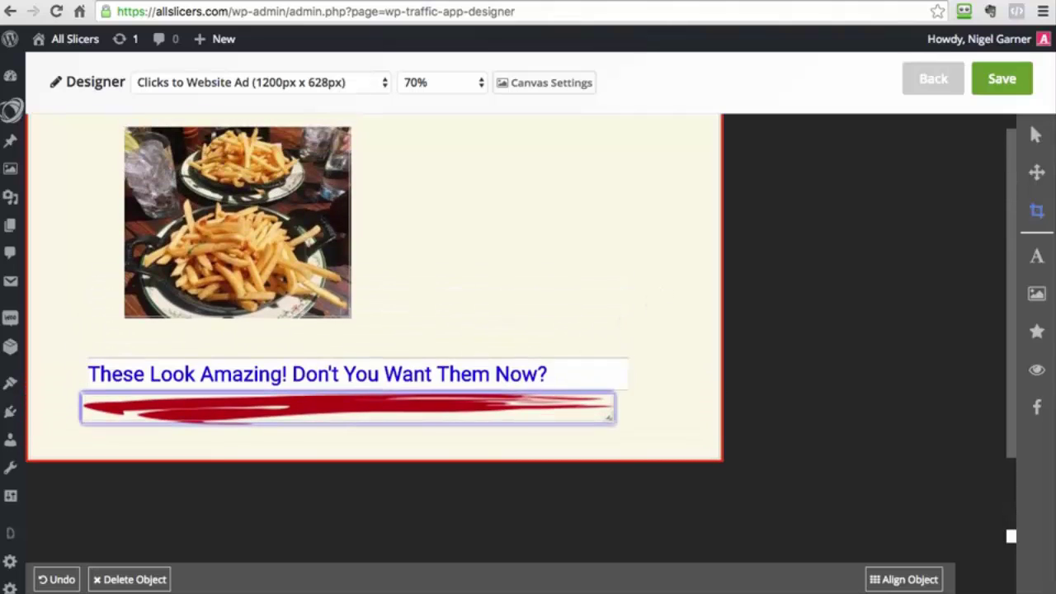
# Check the ad's text coverage with the Facebook Ads Rules Checker by marking the four grid cells over the headline text
pyautogui.click(625, 381)
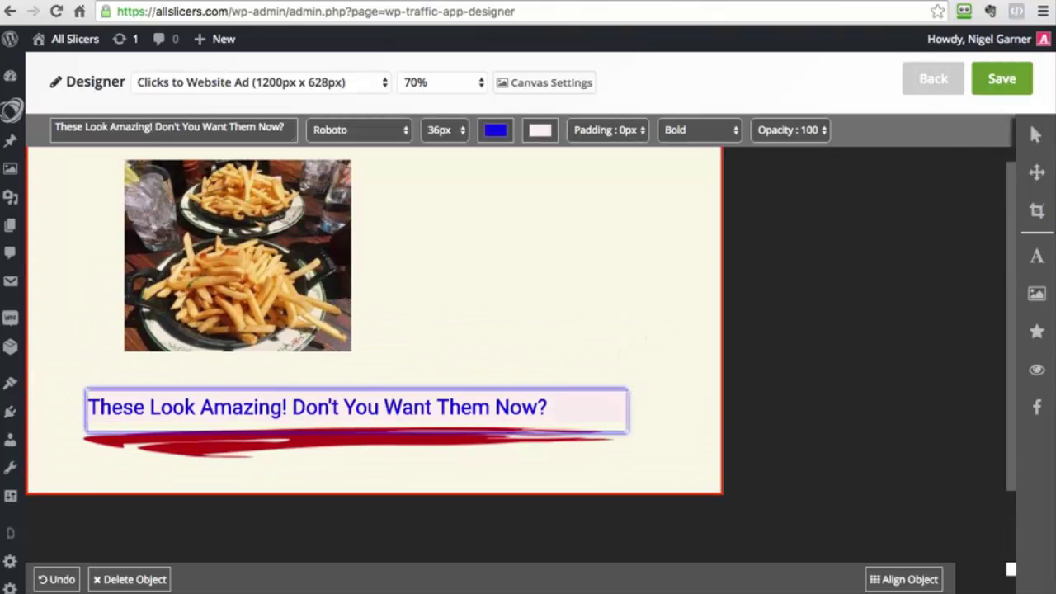
pyautogui.click(896, 579)
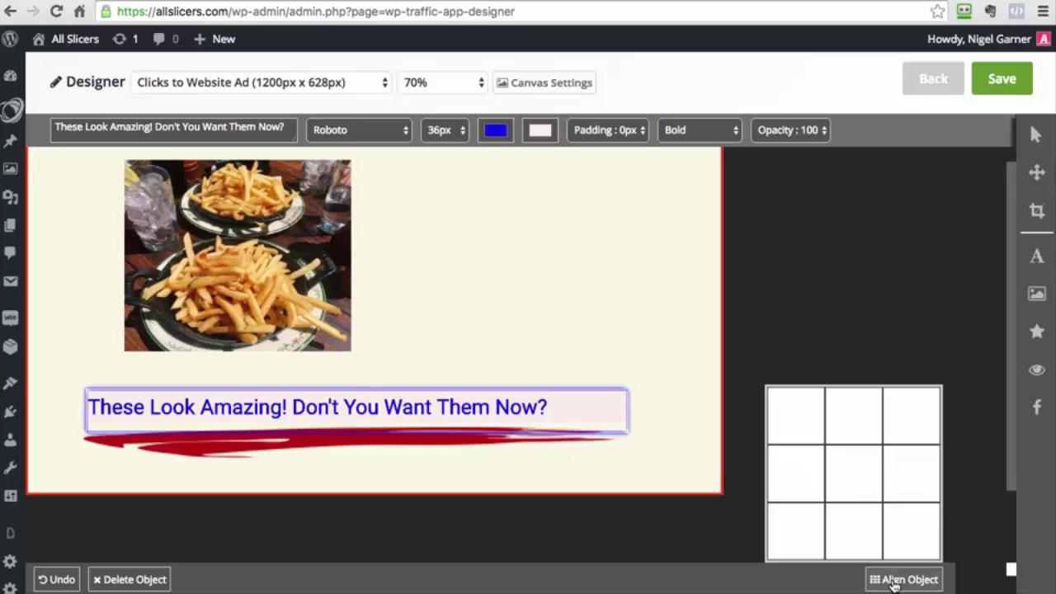
pyautogui.click(1036, 407)
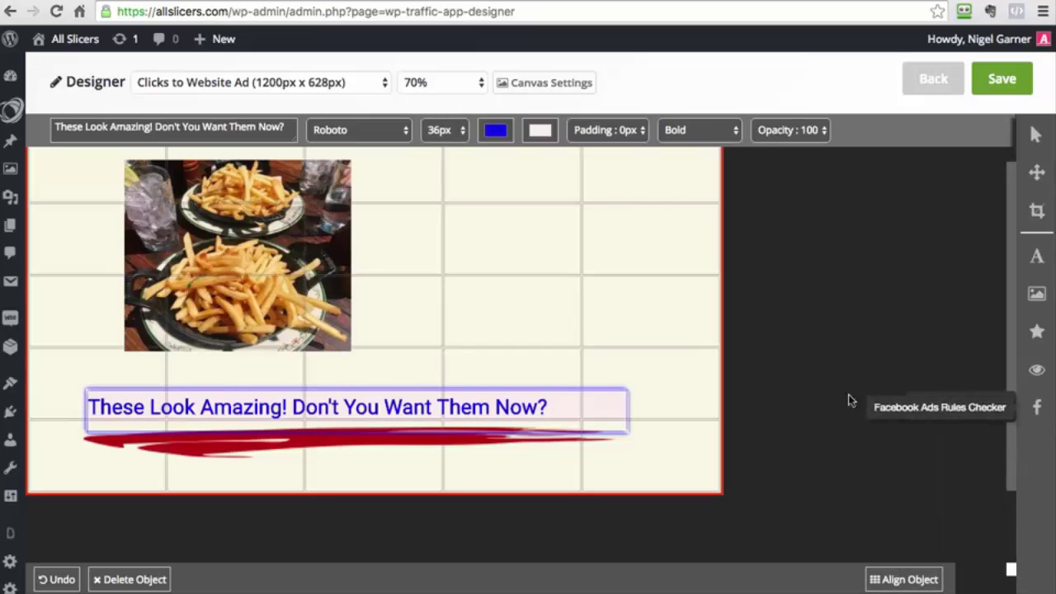
pyautogui.click(128, 404)
pyautogui.click(207, 394)
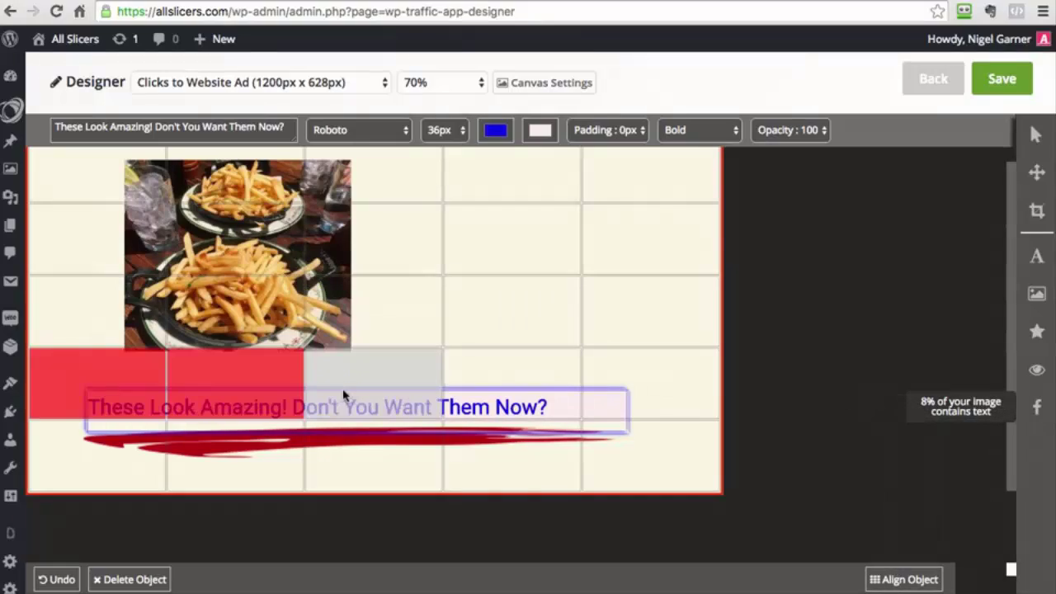
pyautogui.click(344, 396)
pyautogui.click(568, 381)
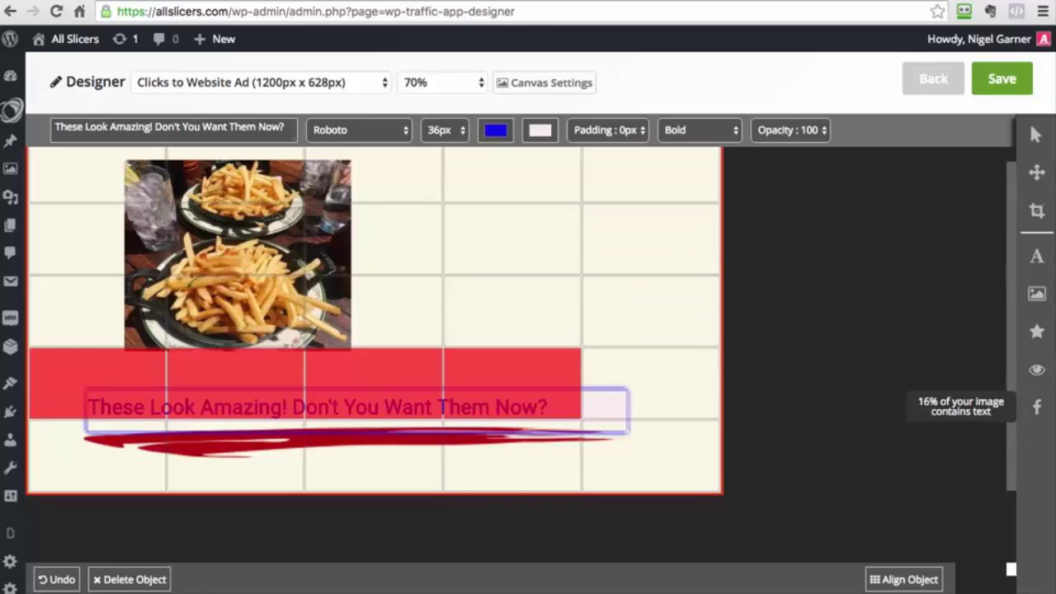
pyautogui.click(1038, 406)
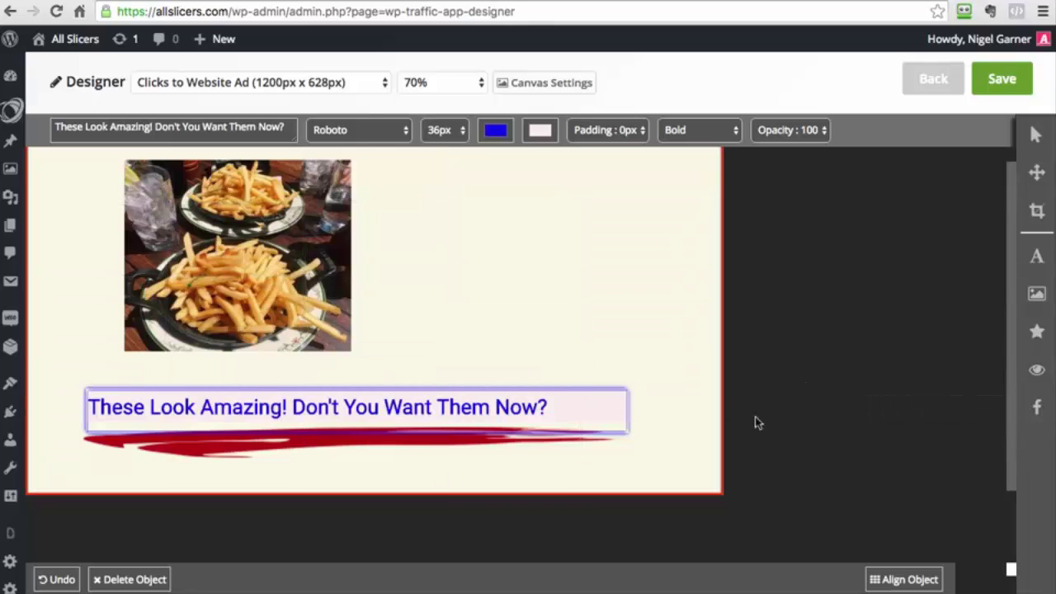
# Save the design as a JPEG named "My First Ad" and send it for publishing on social networks
pyautogui.click(1001, 82)
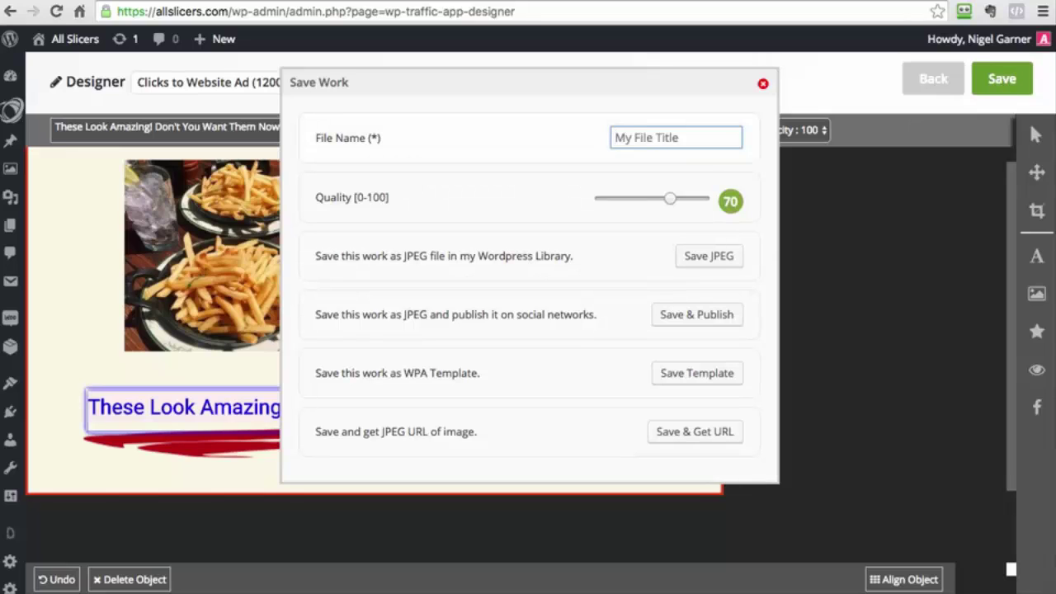
pyautogui.write('My First Ad')
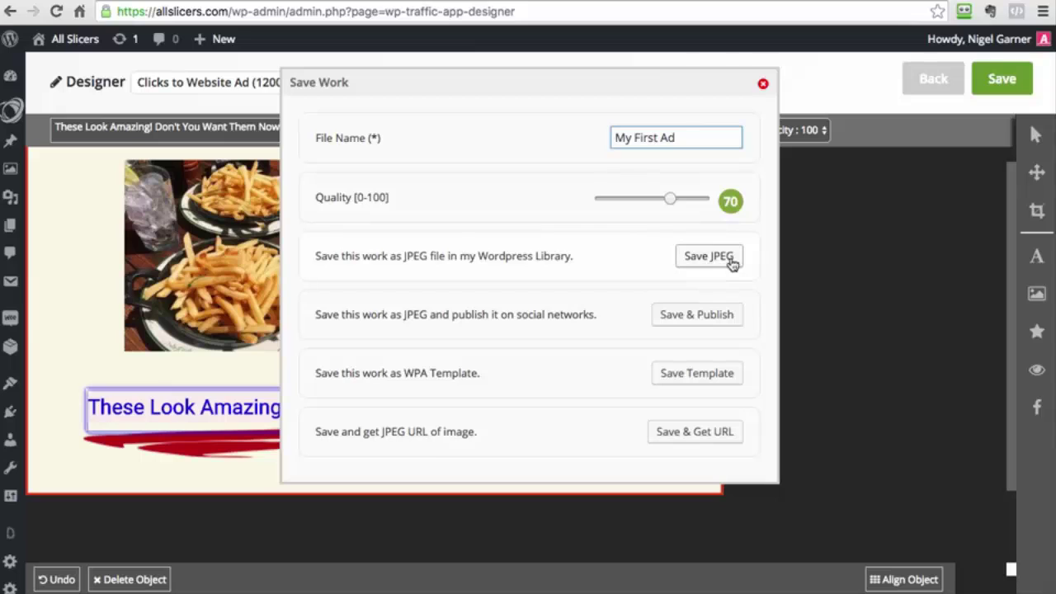
pyautogui.click(703, 324)
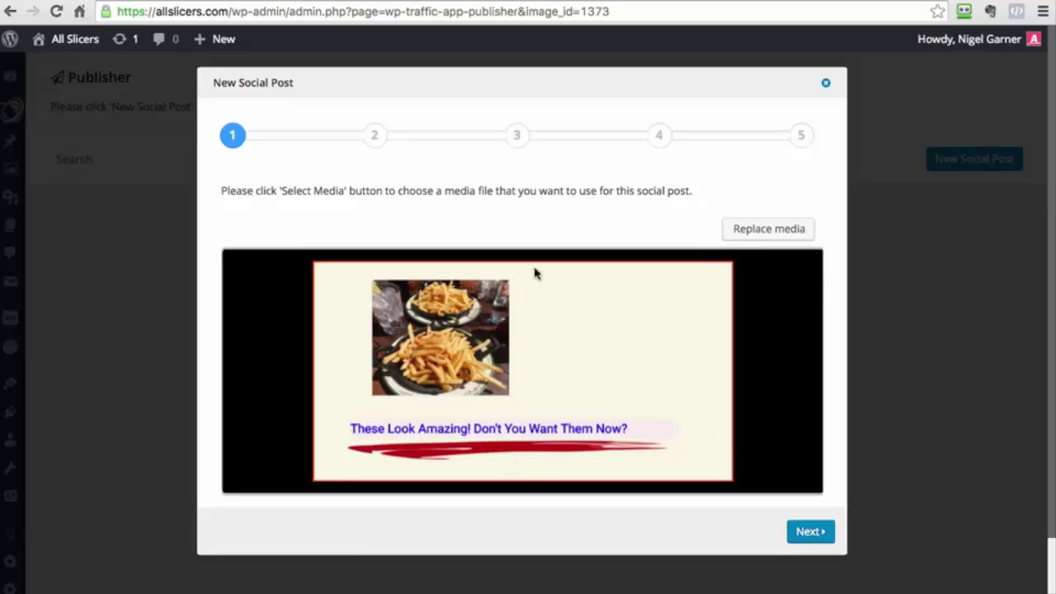
# Filter the linkable content to Product, search for "fry", and associate the French Fry Potato Chip Cutter with the social post
pyautogui.click(803, 535)
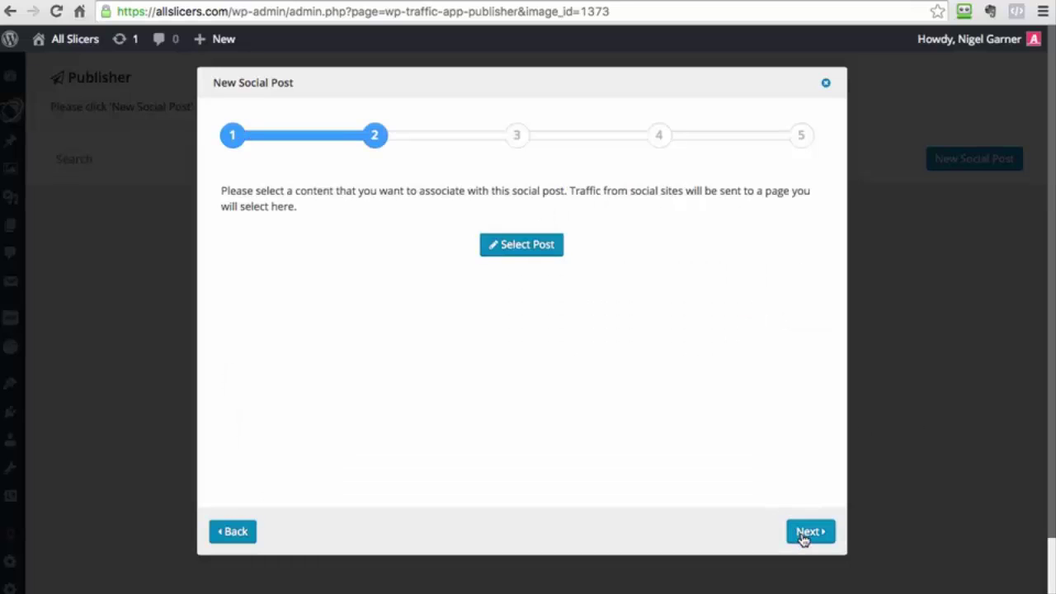
pyautogui.click(518, 252)
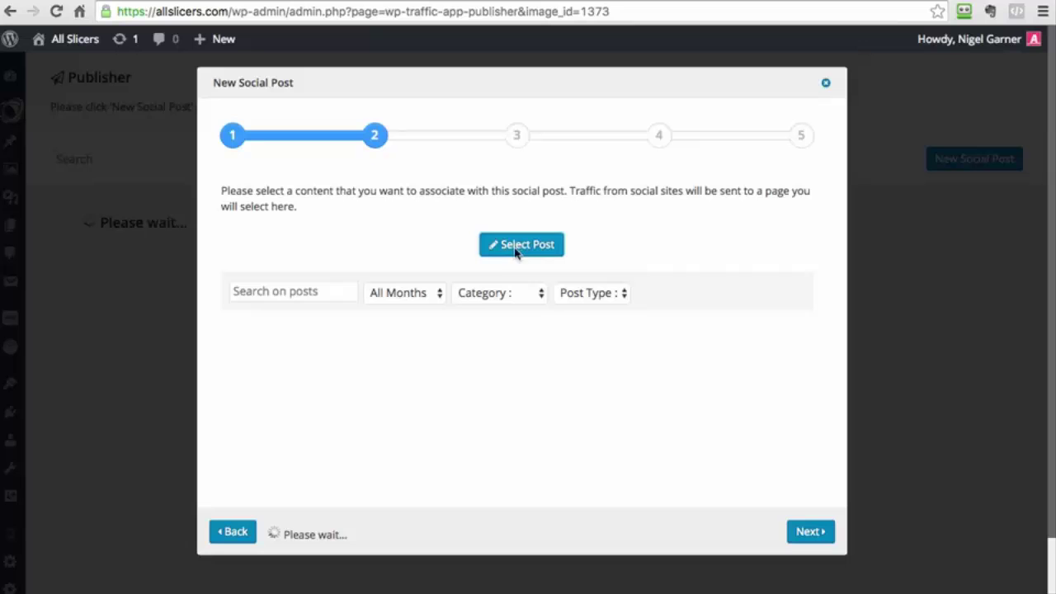
pyautogui.click(570, 294)
pyautogui.click(601, 324)
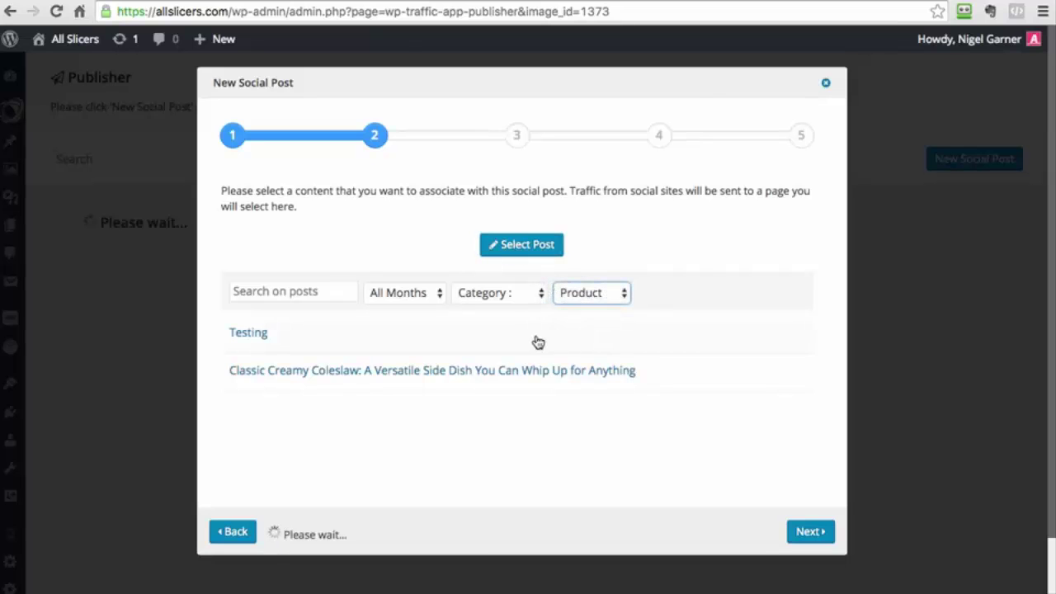
pyautogui.scroll(-1, 401, 377)
pyautogui.scroll(1, 392, 379)
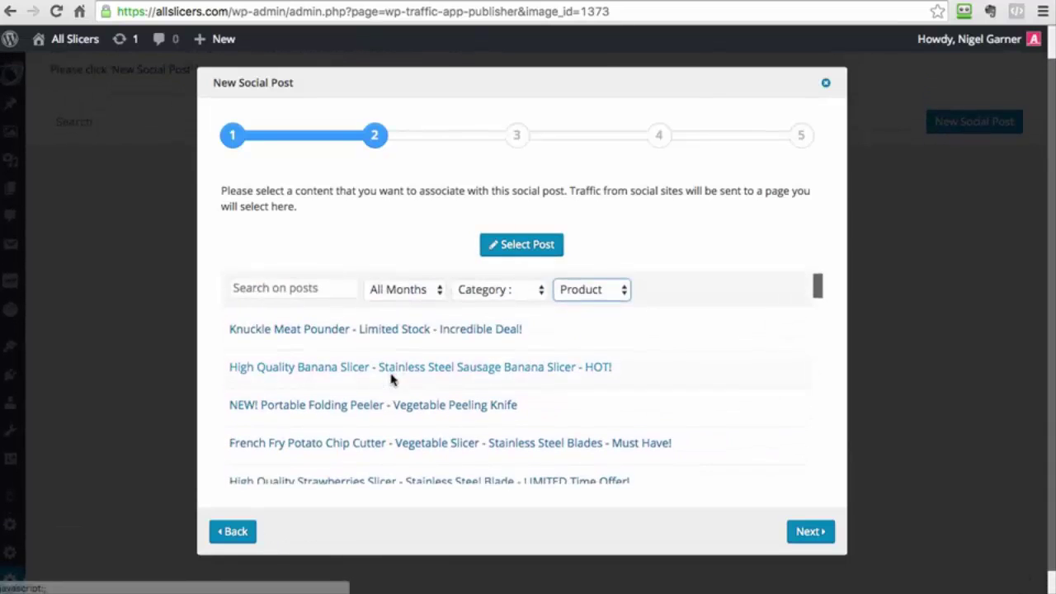
pyautogui.scroll(-10, 392, 379)
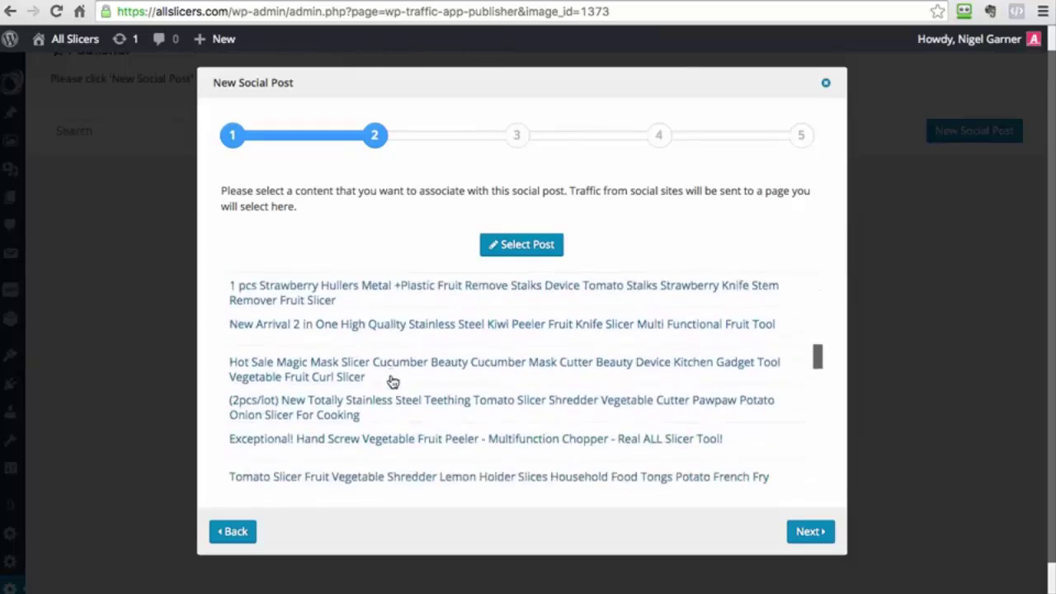
pyautogui.scroll(-10, 392, 380)
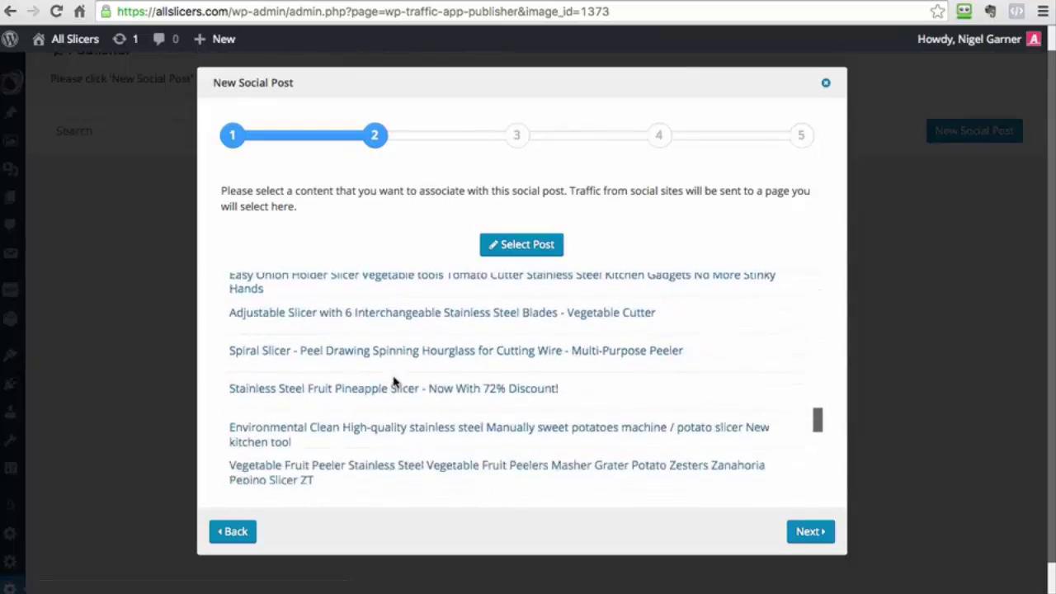
pyautogui.scroll(-4, 395, 382)
pyautogui.scroll(12, 396, 382)
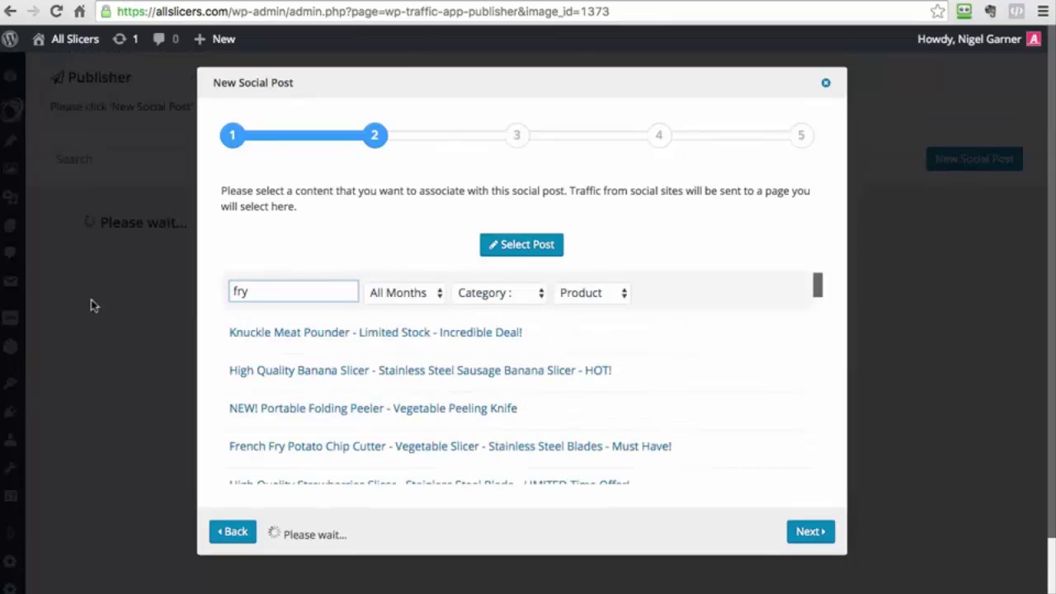
pyautogui.click(292, 332)
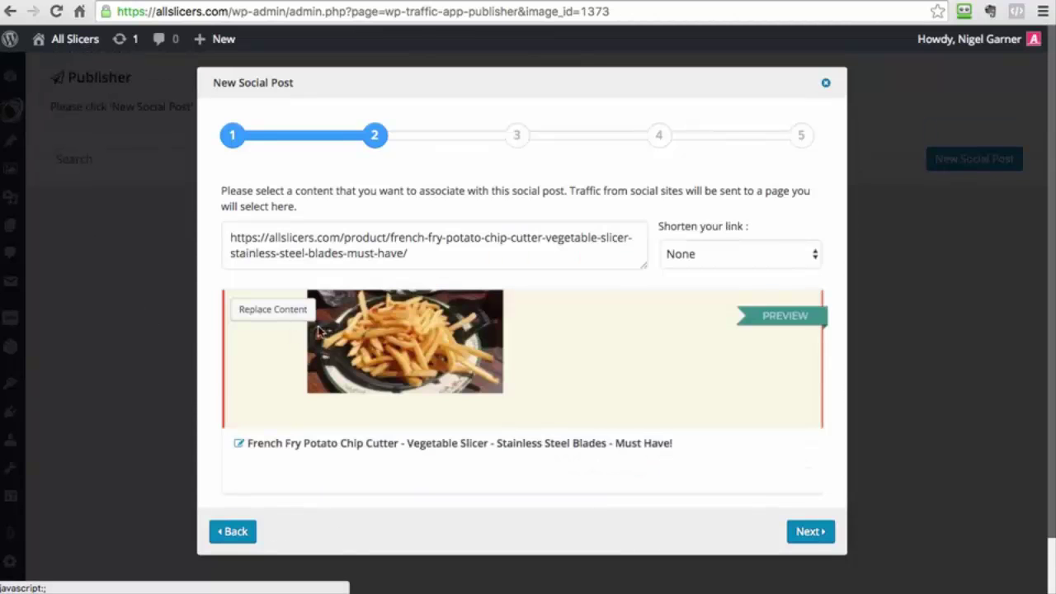
# Try shortening the product link with Bit.ly and with Google URL Shortener
pyautogui.tripleClick(359, 253)
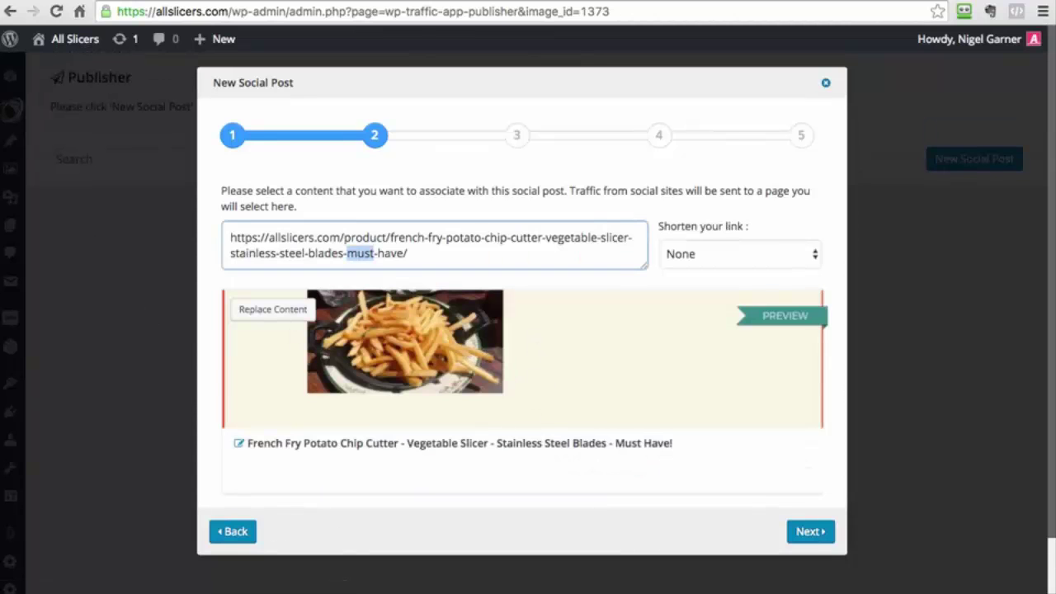
pyautogui.click(710, 255)
pyautogui.click(712, 271)
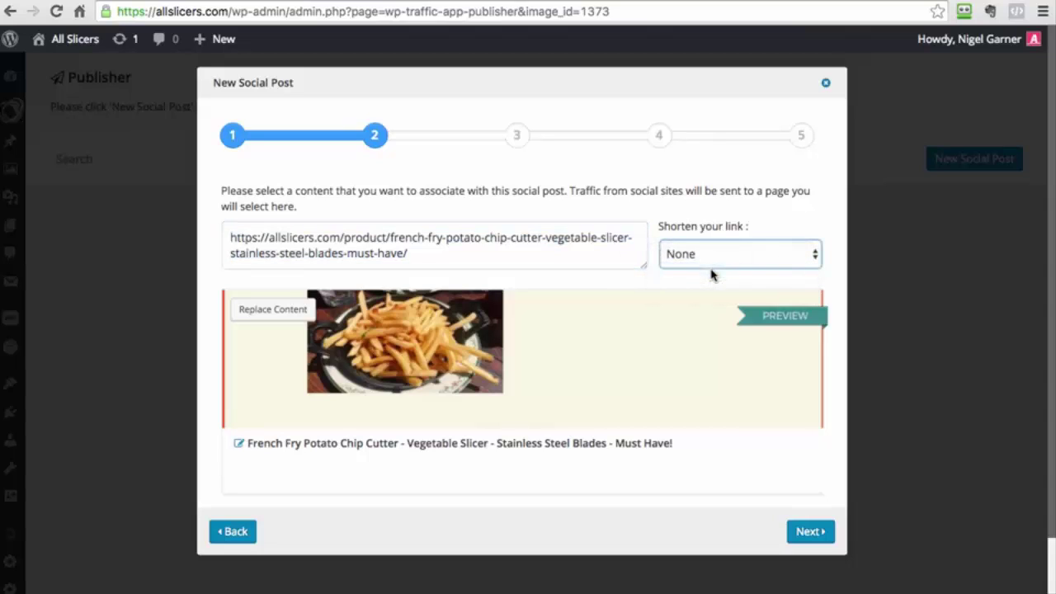
pyautogui.click(659, 277)
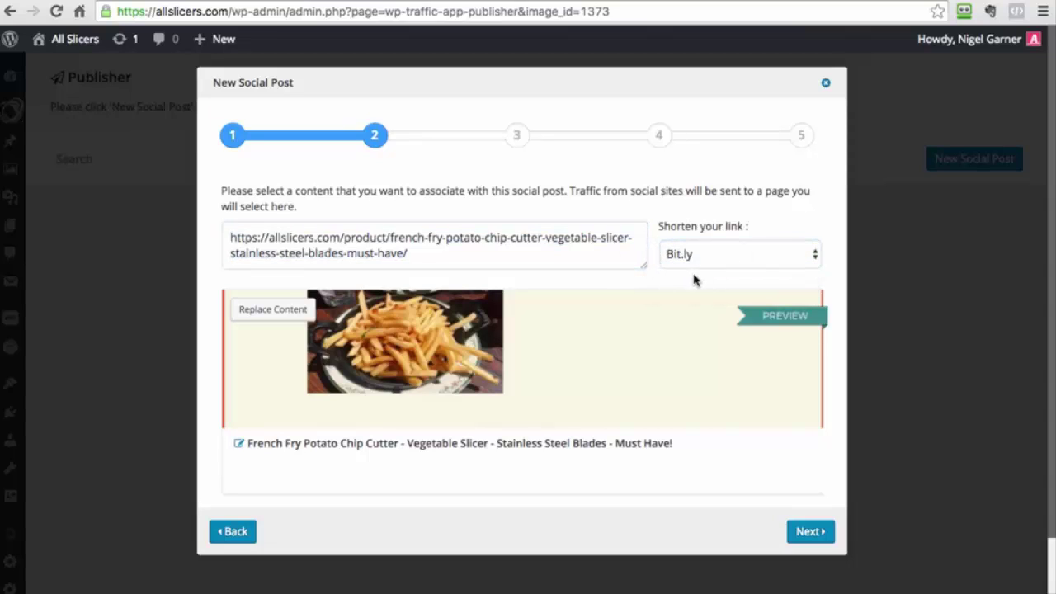
pyautogui.click(706, 263)
pyautogui.click(704, 270)
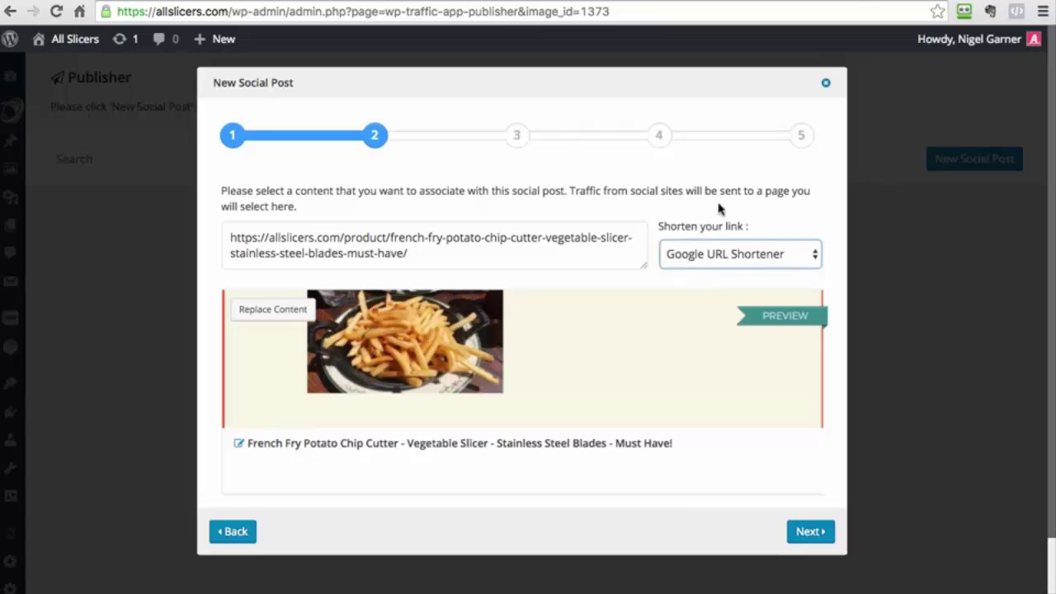
# Set the product link's shortening service to Bit.ly
pyautogui.click(698, 256)
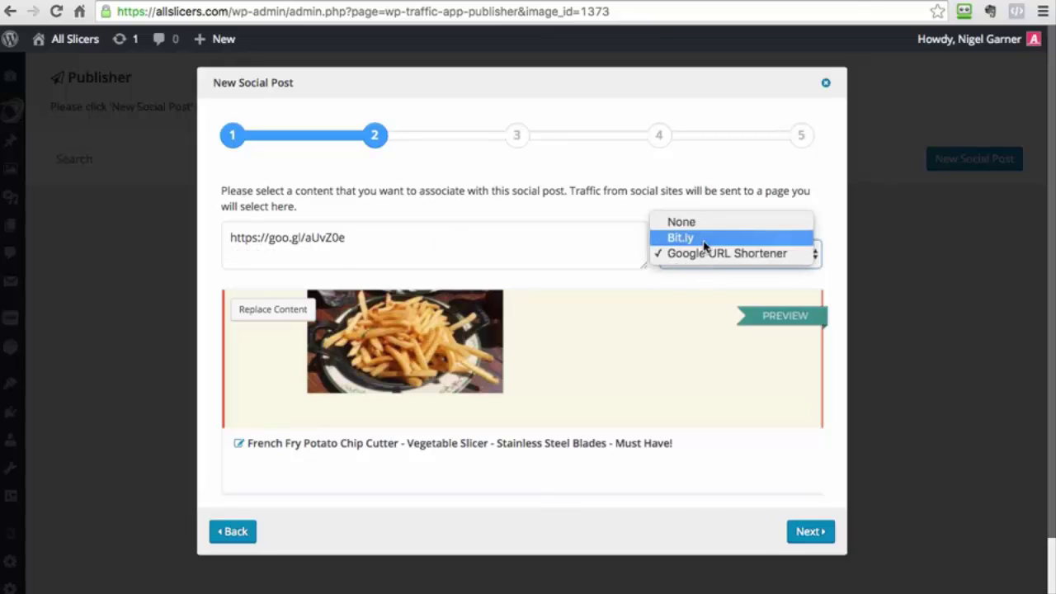
pyautogui.click(685, 237)
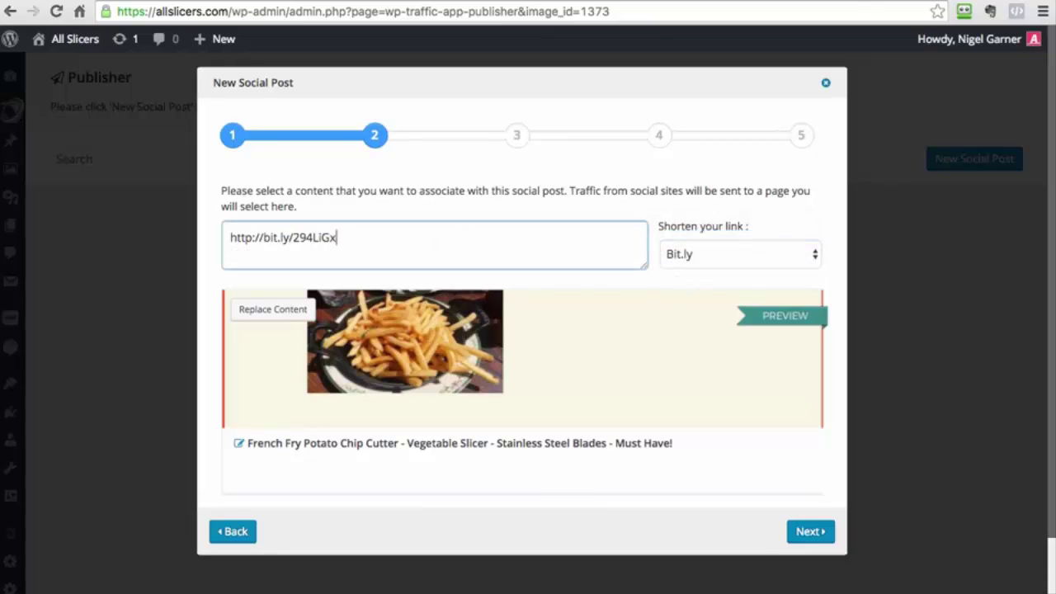
pyautogui.click(689, 261)
pyautogui.click(668, 254)
# Insert the message "Don't You Want These Right Now? Just go here to get the French Fry Cutter for FREE. Limited time deal" before the short link
pyautogui.write("Don't You ")
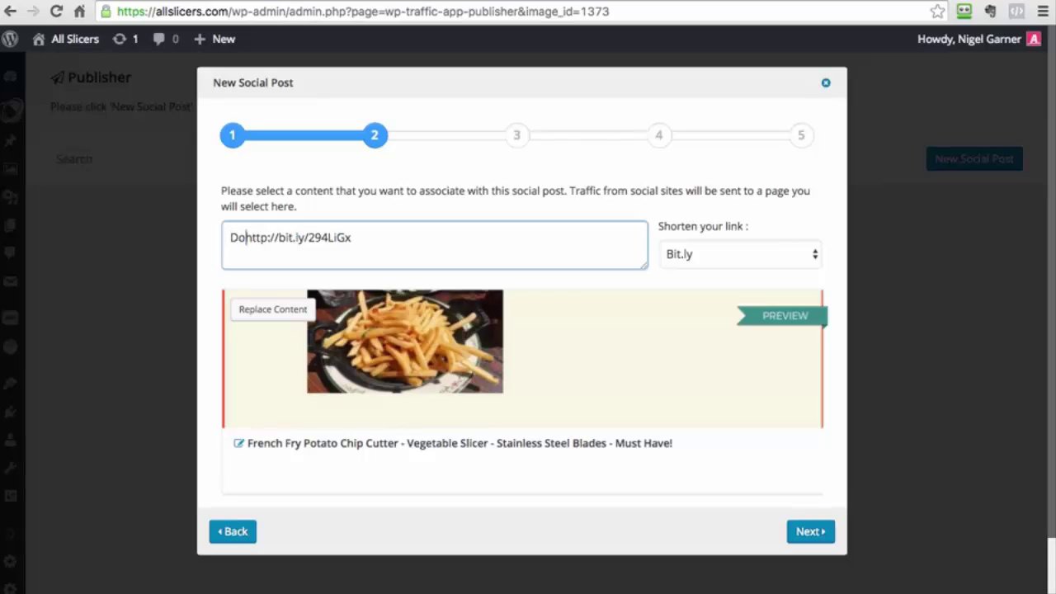
pyautogui.write('Wa')
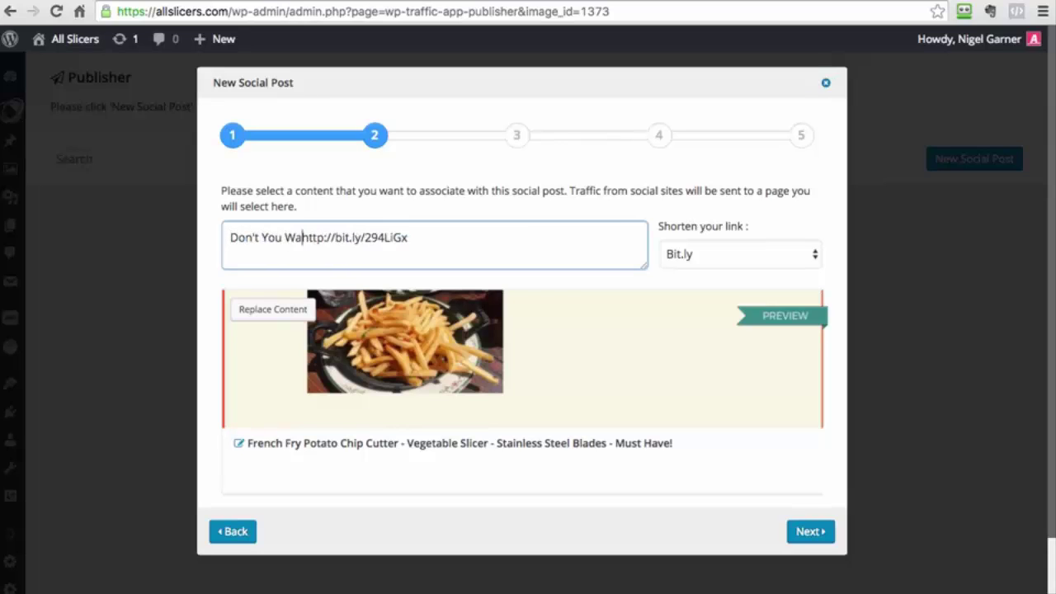
pyautogui.write('nt These Right No')
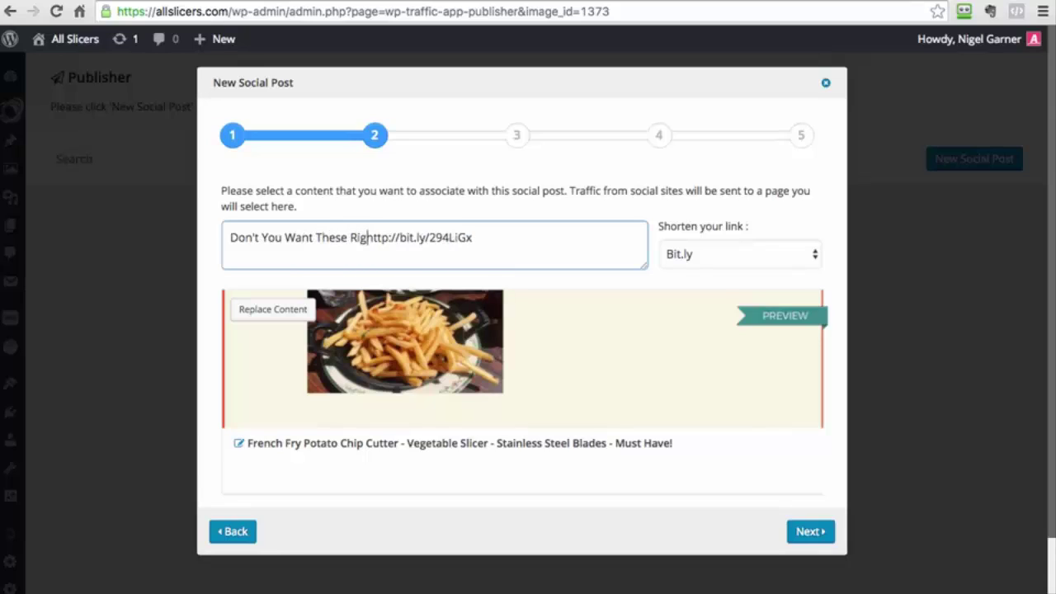
pyautogui.write('w? Just ')
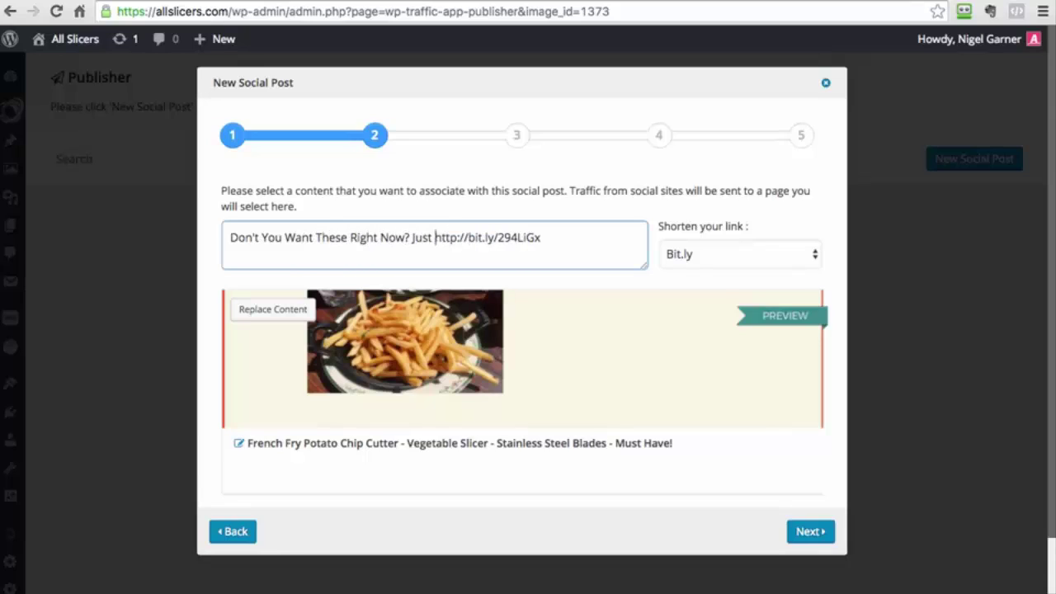
pyautogui.write('go to')
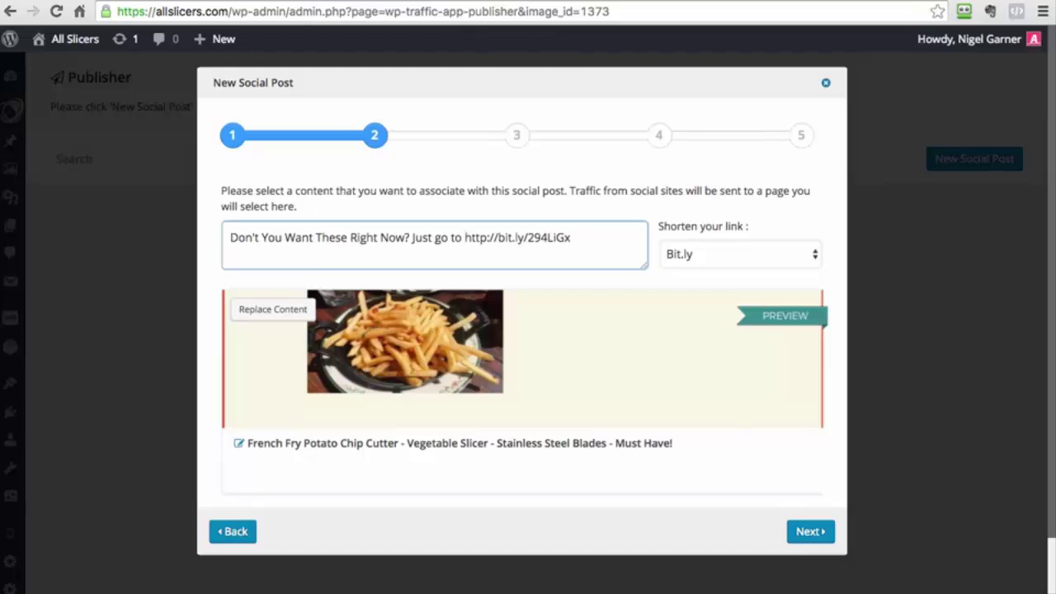
pyautogui.press('BackSpace')
pyautogui.press('BackSpace')
pyautogui.press('BackSpace')
pyautogui.write('here to ge')
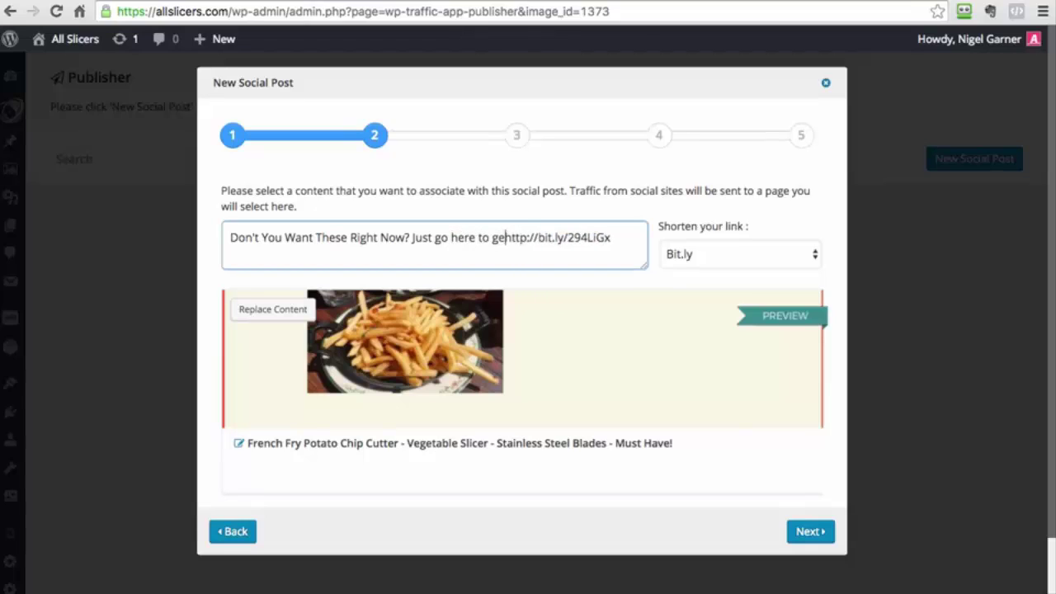
pyautogui.write('t the ')
pyautogui.write('French')
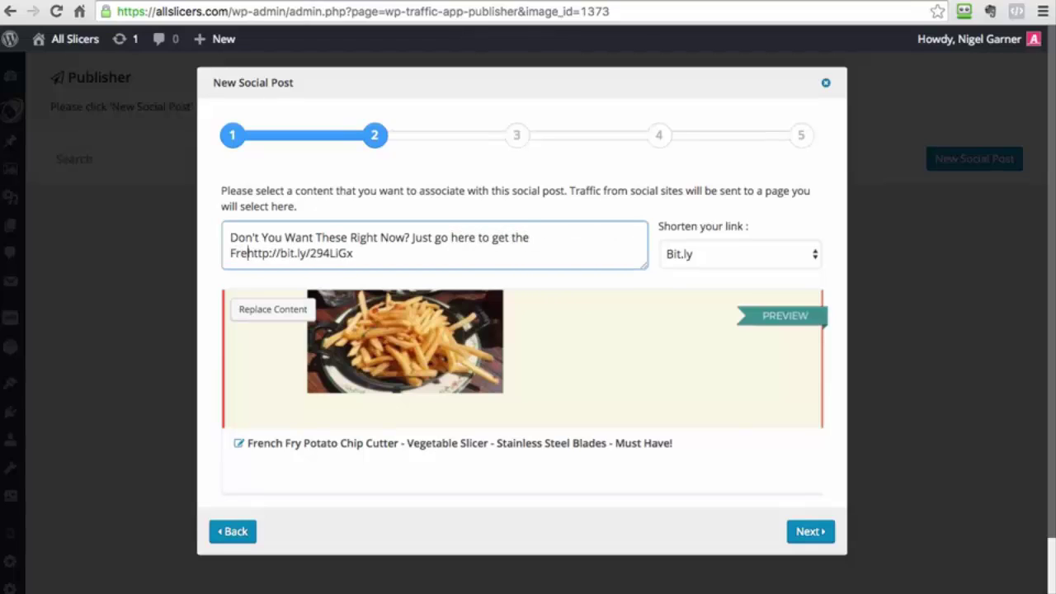
pyautogui.write(' Friu')
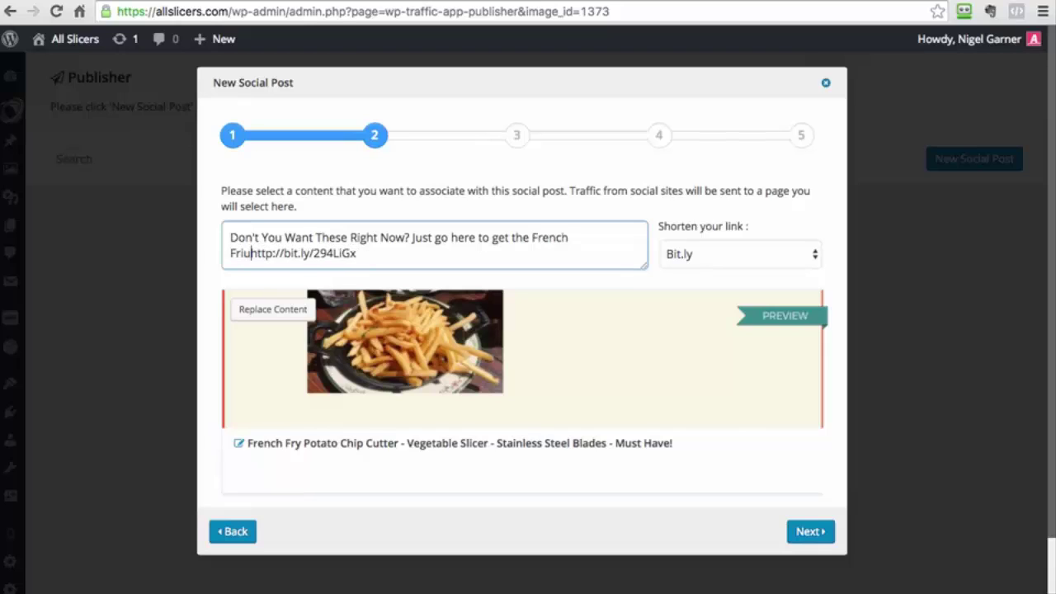
pyautogui.press('BackSpace')
pyautogui.press('BackSpace')
pyautogui.write('y V')
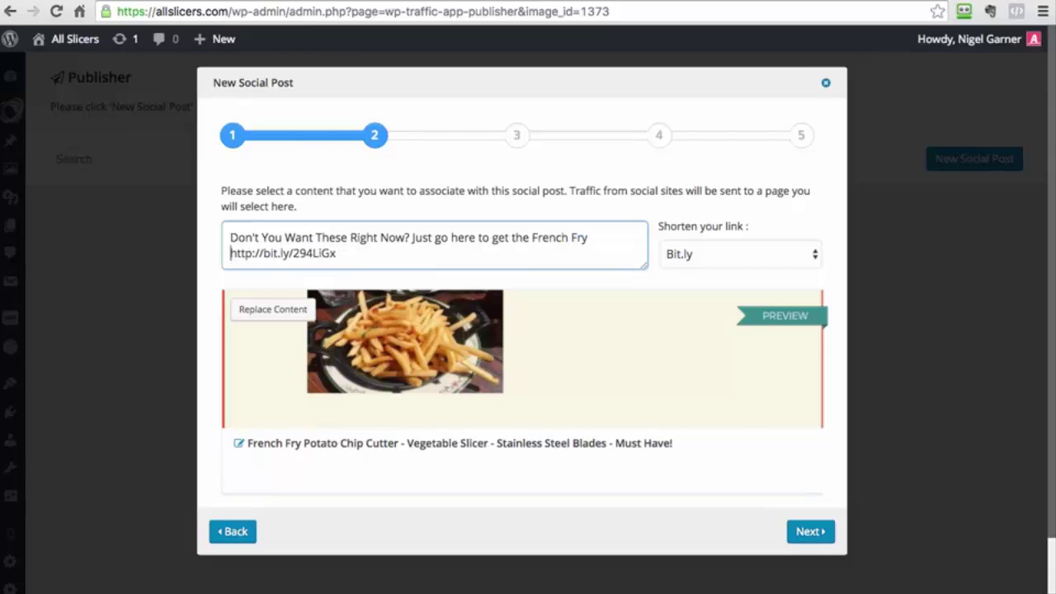
pyautogui.press('BackSpace')
pyautogui.write('Cutter for')
pyautogui.write(' FREE. Limit')
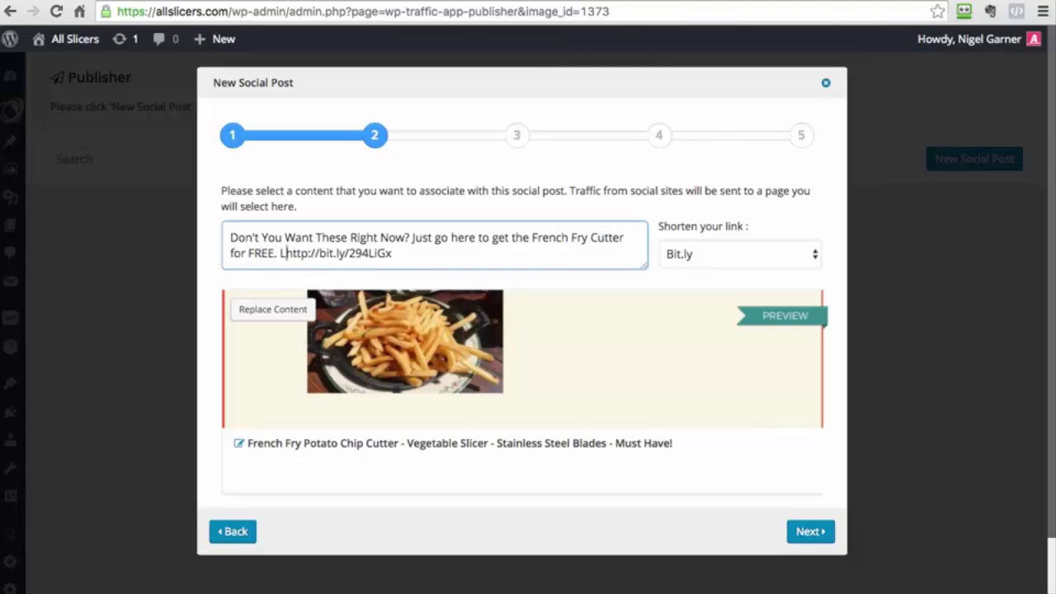
pyautogui.write('ed time')
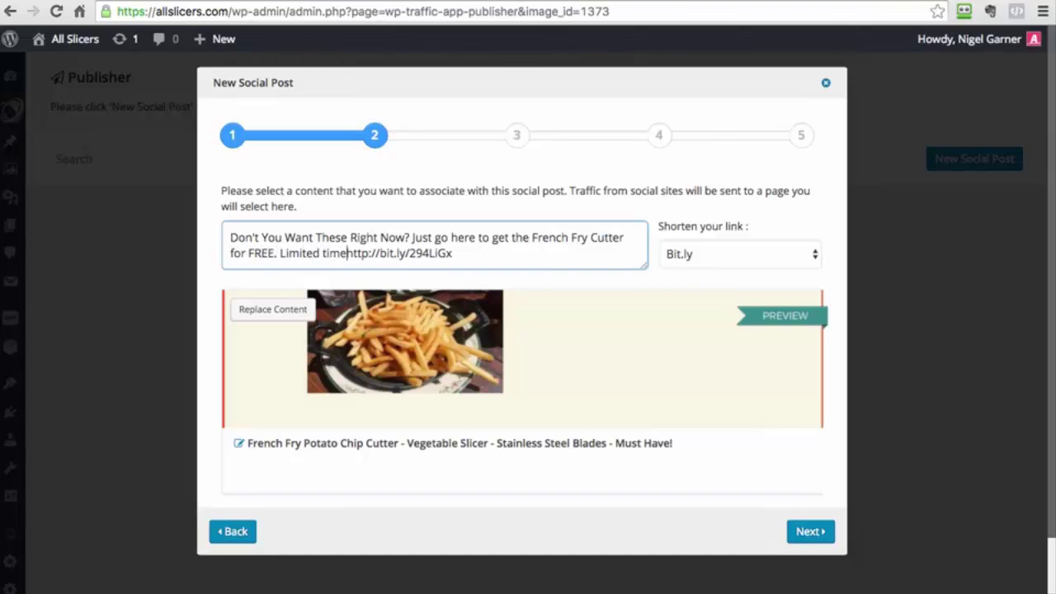
pyautogui.write(' deal')
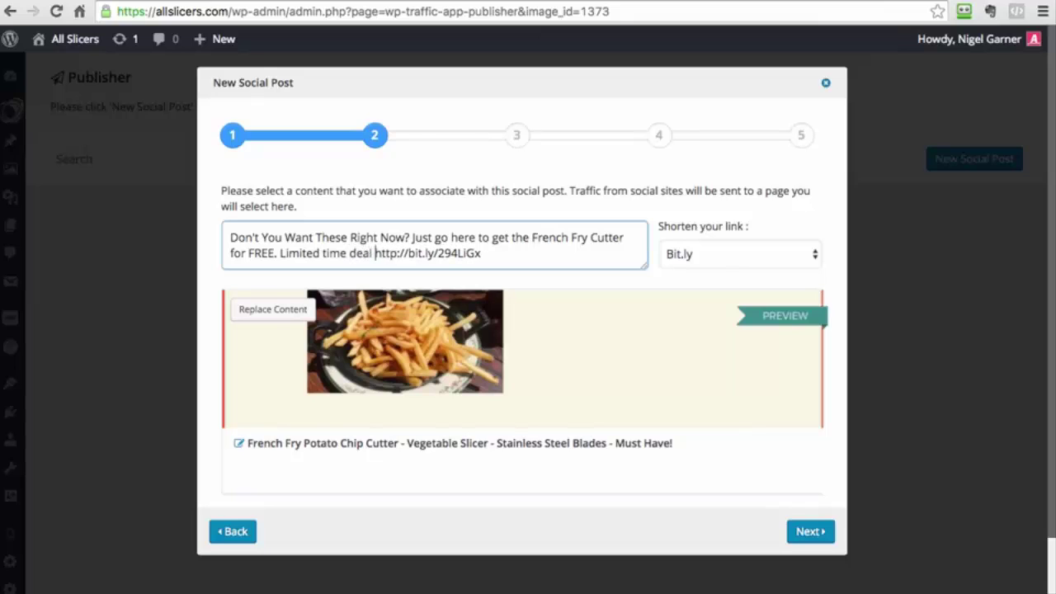
# Replace the linked content's title with "FREE: Get The Best French Fry Cutter Here"
pyautogui.click(244, 444)
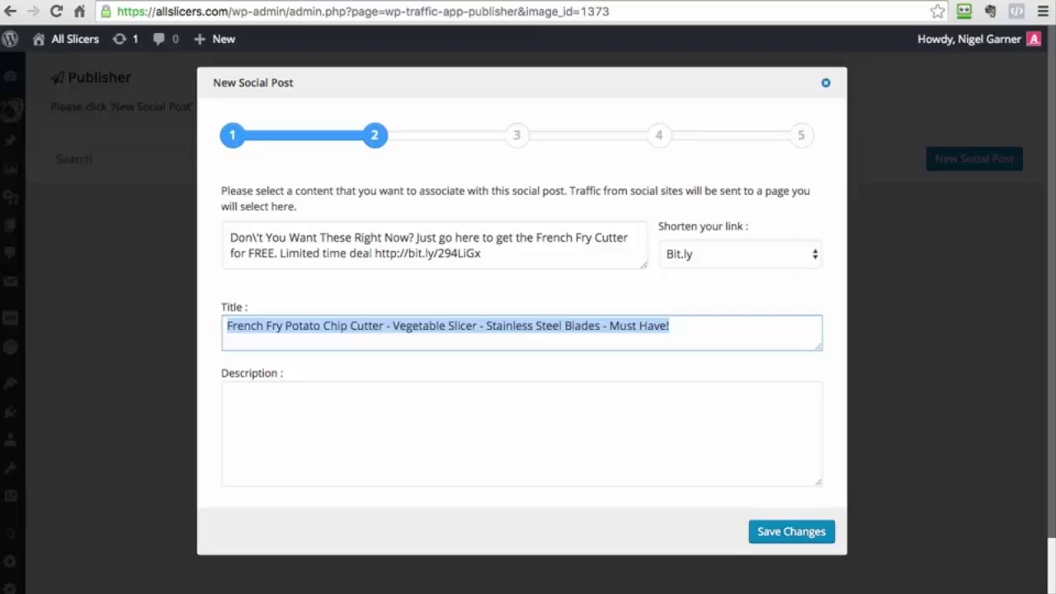
pyautogui.write('FREE : Ge')
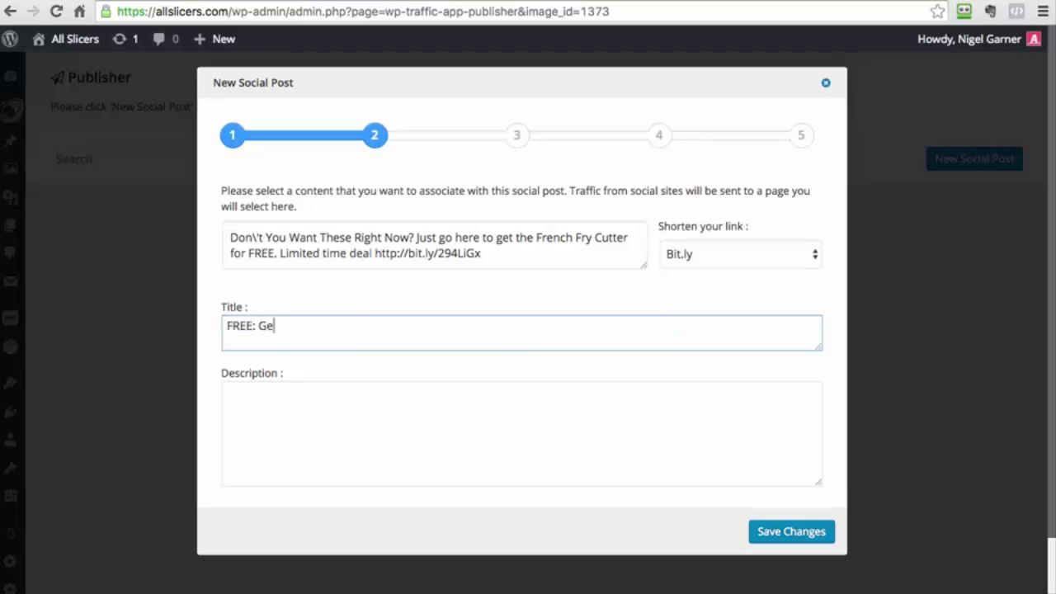
pyautogui.write('t The Best Crench Fry ')
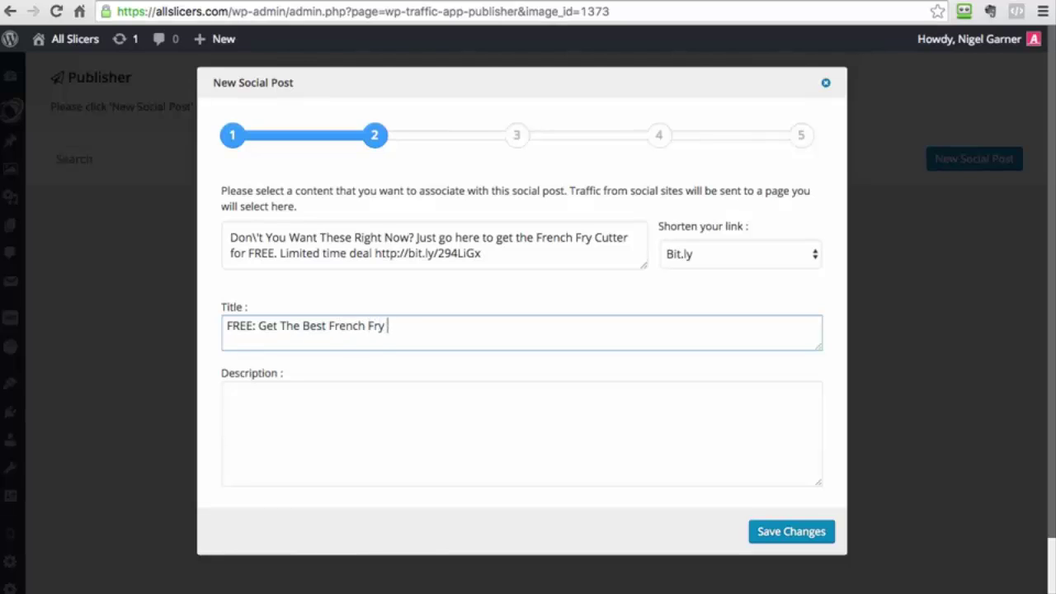
pyautogui.write('Cutter Here')
# Set the description to "Click here to get the French Fry Cutter for FREE. This is limited time offer, so don't wait!" and save the changes
pyautogui.press('Tab')
pyautogui.write("Click here to get the French Fry Cutter for FREE. This is limited time offer, so don't wait!")
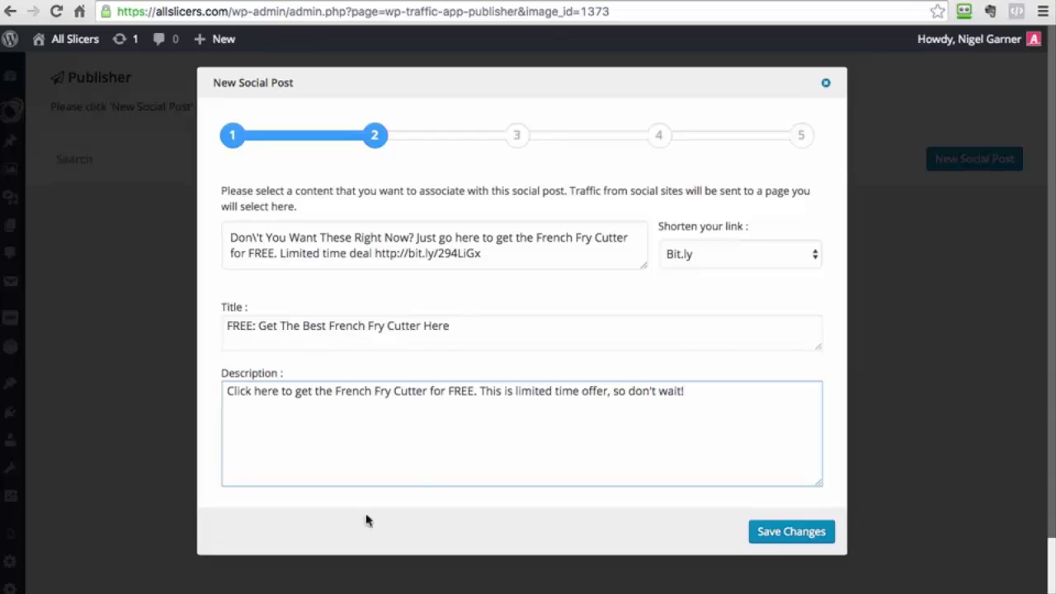
pyautogui.click(794, 538)
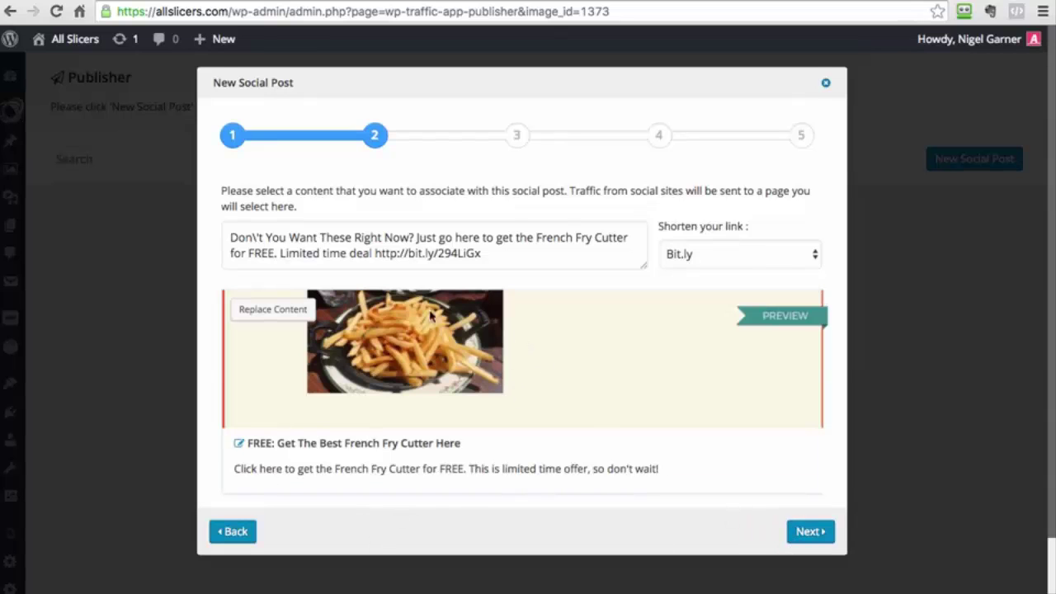
# Accept the post's content and preview, and proceed to the publishing schedule
pyautogui.click(809, 531)
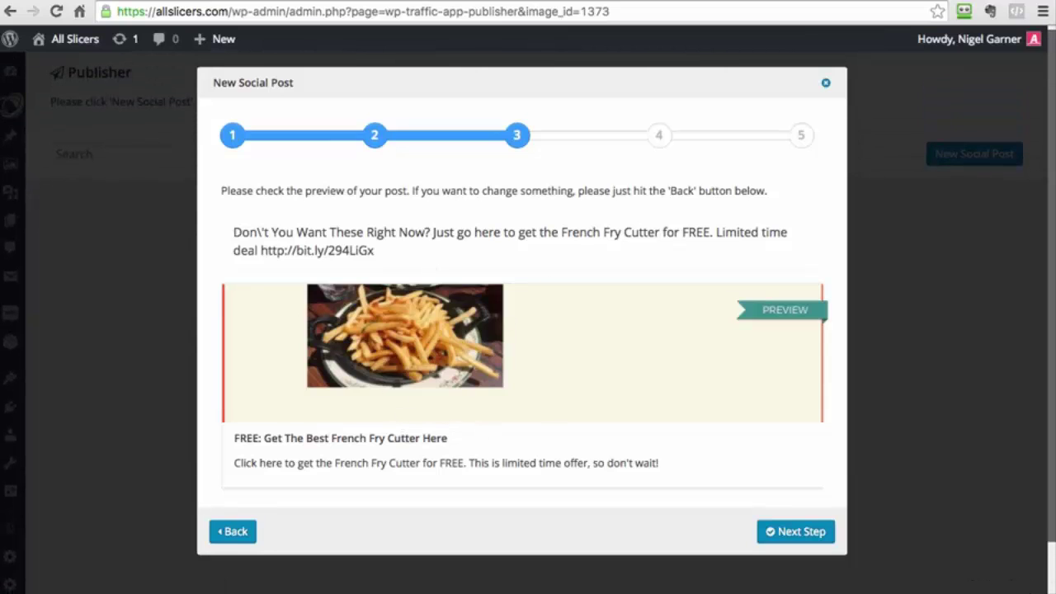
pyautogui.click(786, 533)
# Try the Schedule publishing option and look through the available repeat cycles
pyautogui.click(501, 219)
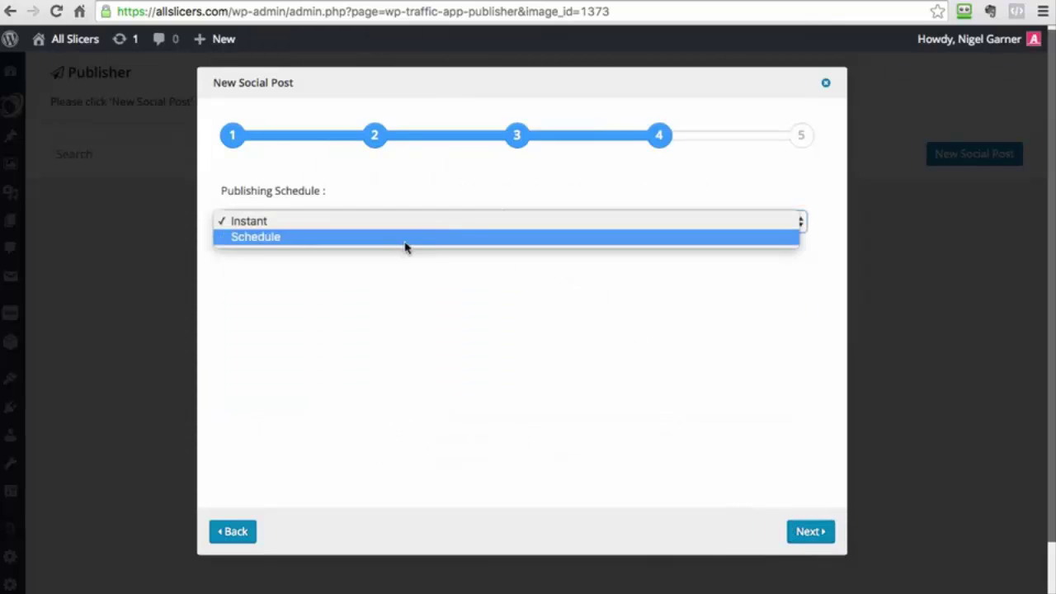
pyautogui.click(402, 243)
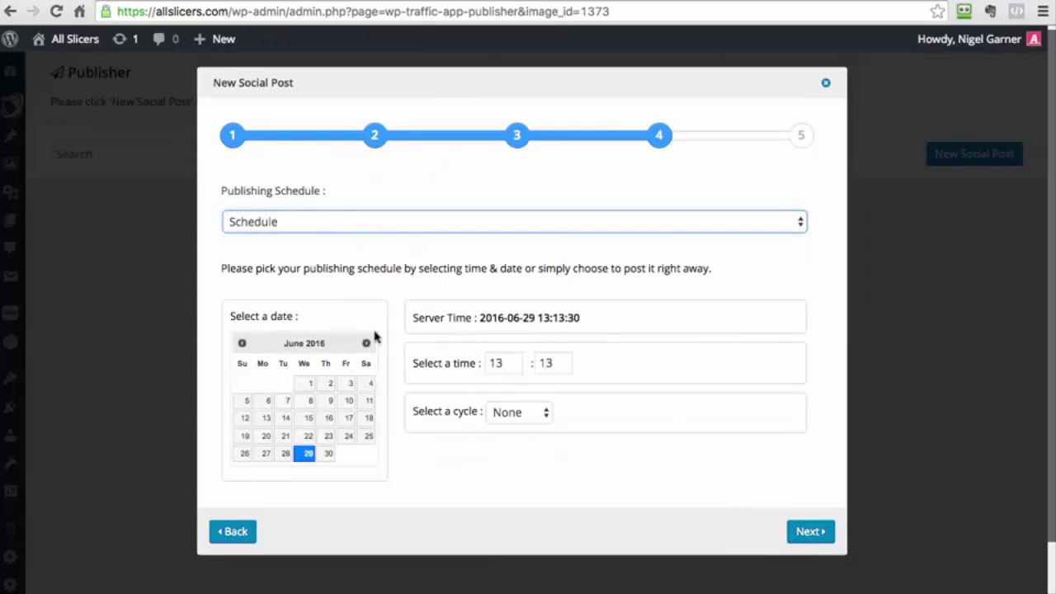
pyautogui.click(532, 418)
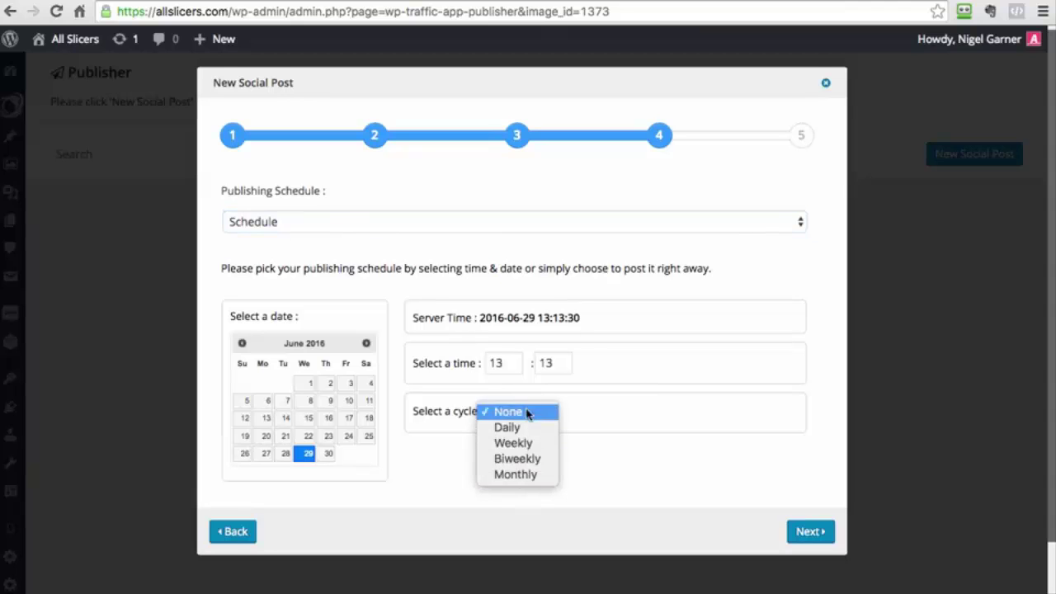
pyautogui.click(600, 460)
# Set the publishing schedule to Instant and continue to the social network sharing stage
pyautogui.click(297, 231)
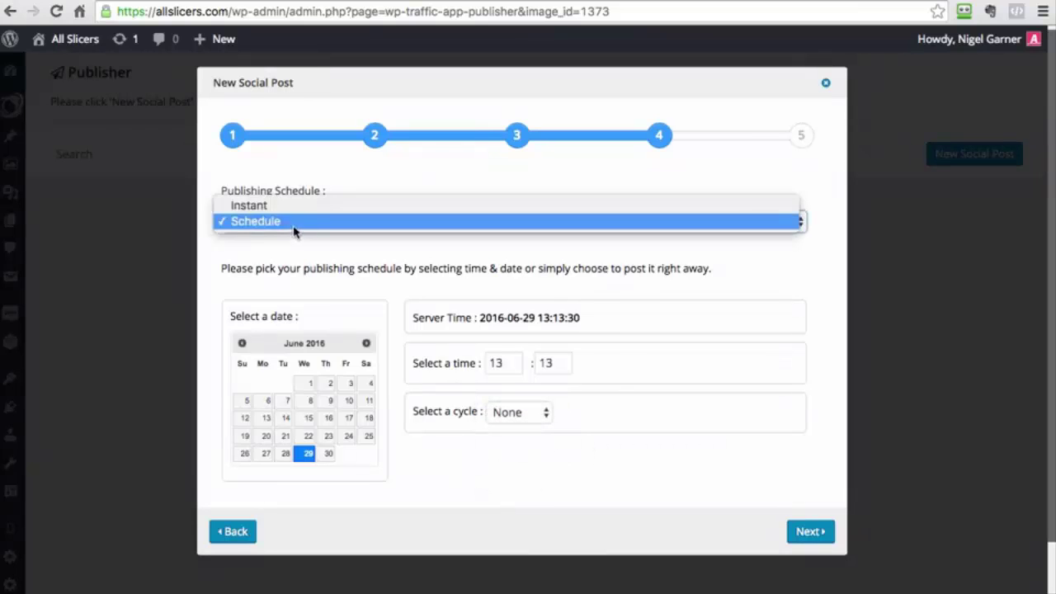
pyautogui.click(293, 207)
pyautogui.click(809, 534)
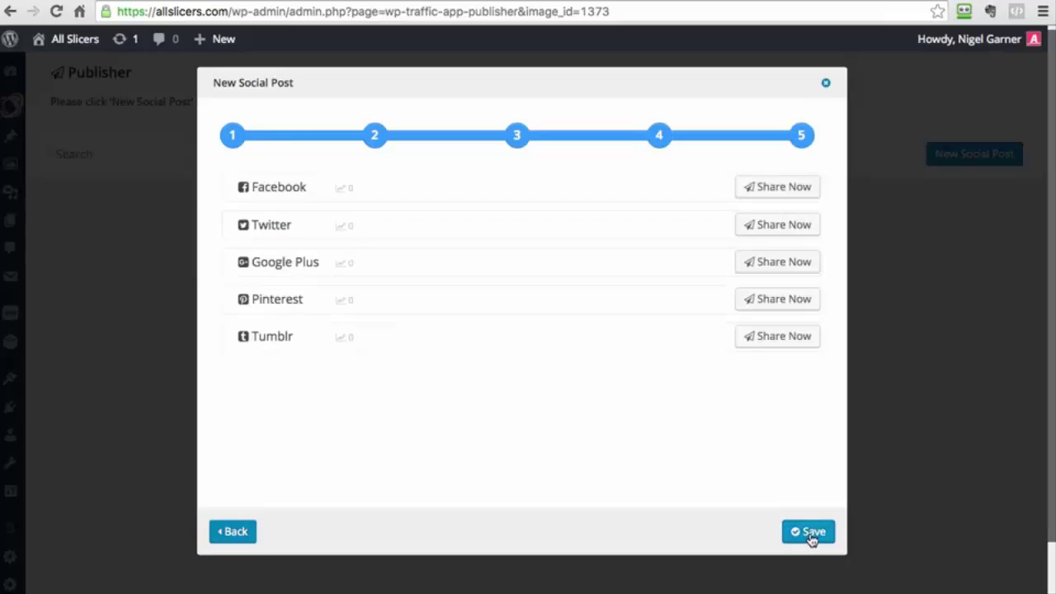